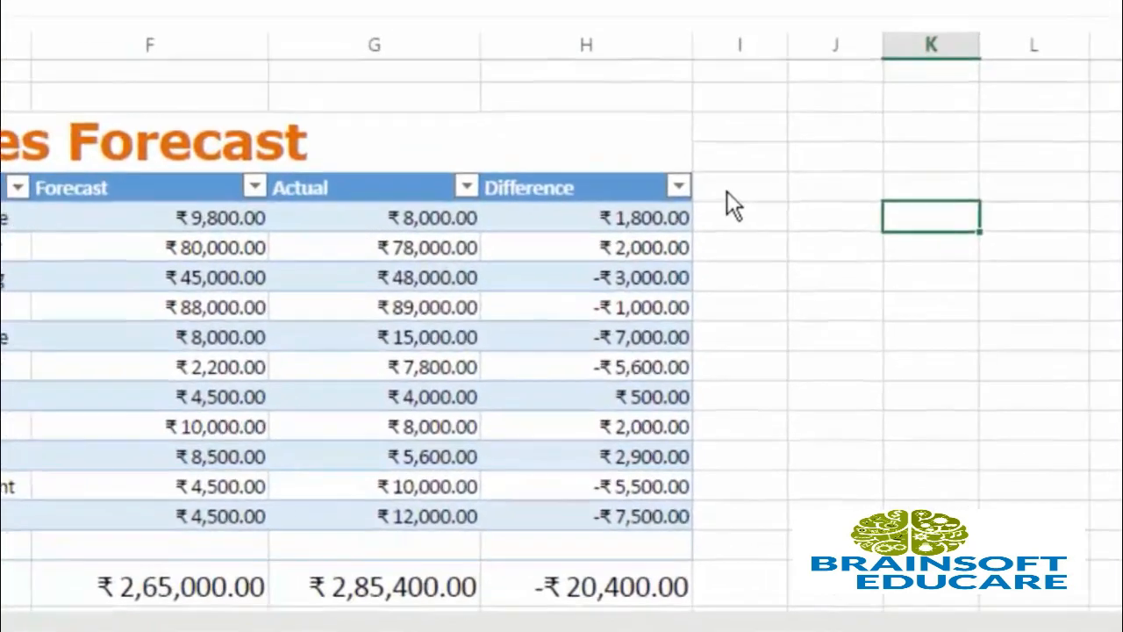
# - Insert a new column directly after the Difference column and head it Date
pyautogui.click(756, 318)
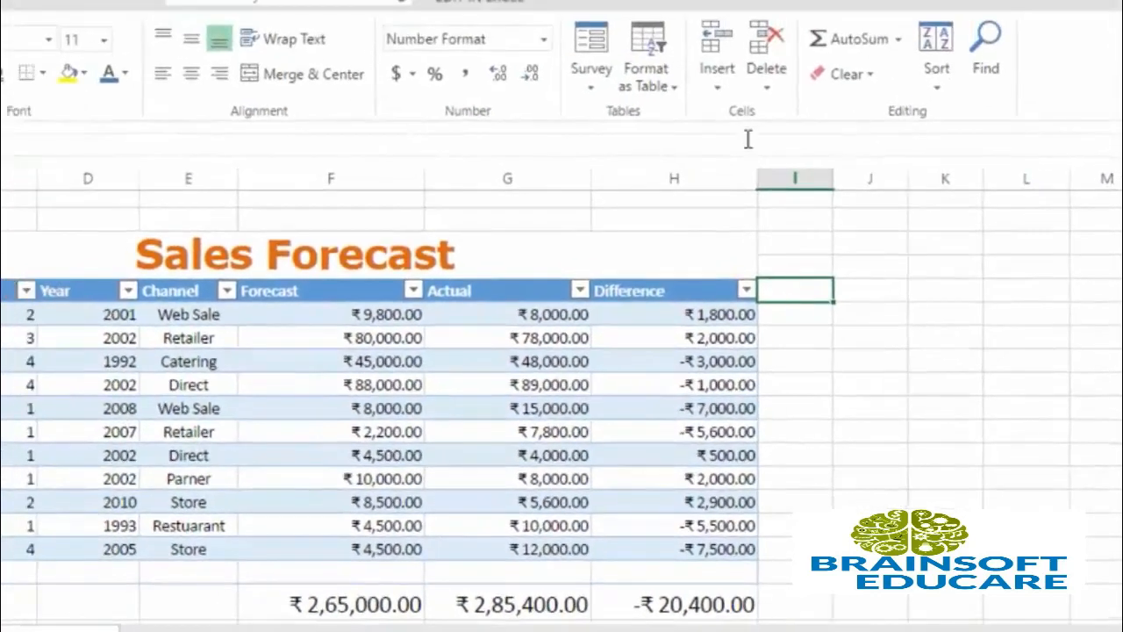
pyautogui.click(719, 98)
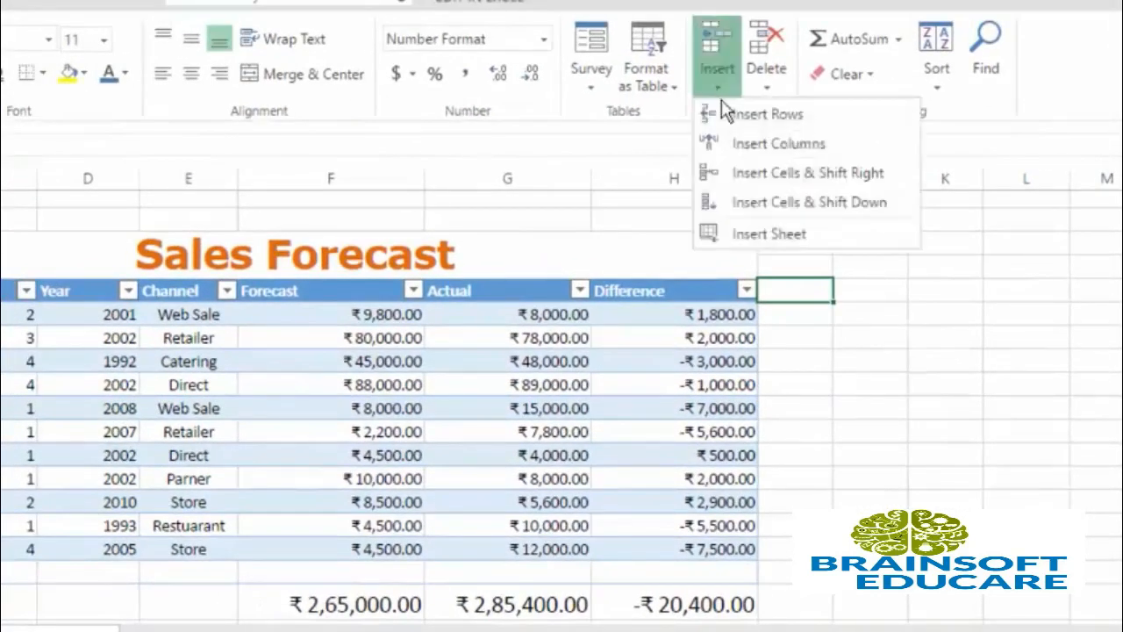
pyautogui.click(776, 162)
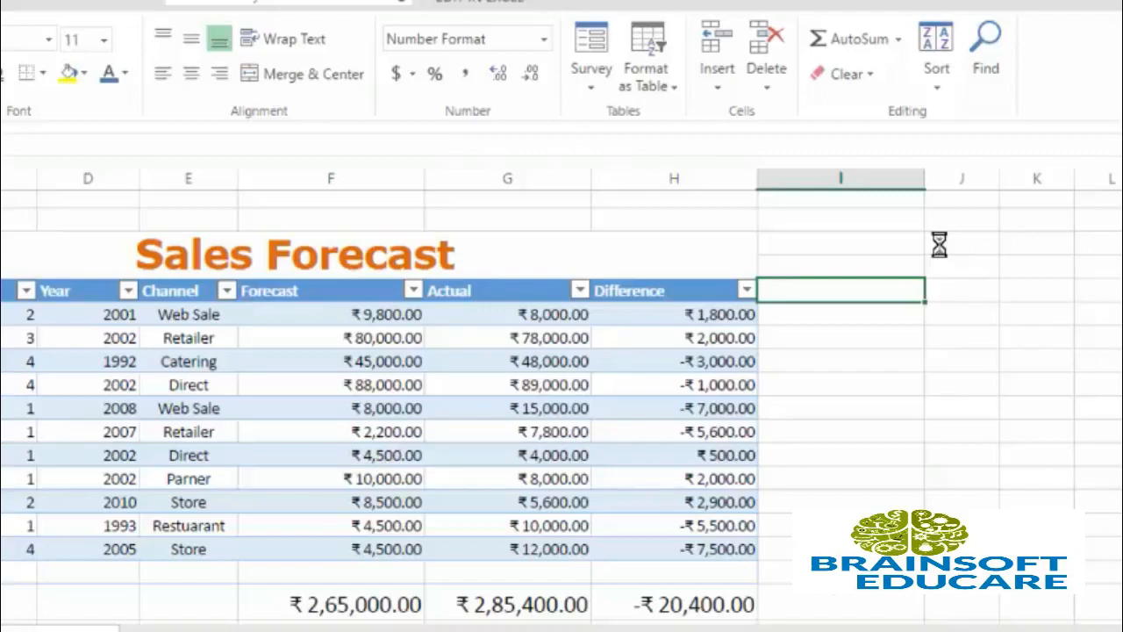
pyautogui.write('Dat')
pyautogui.press('Return')
pyautogui.press('Return')
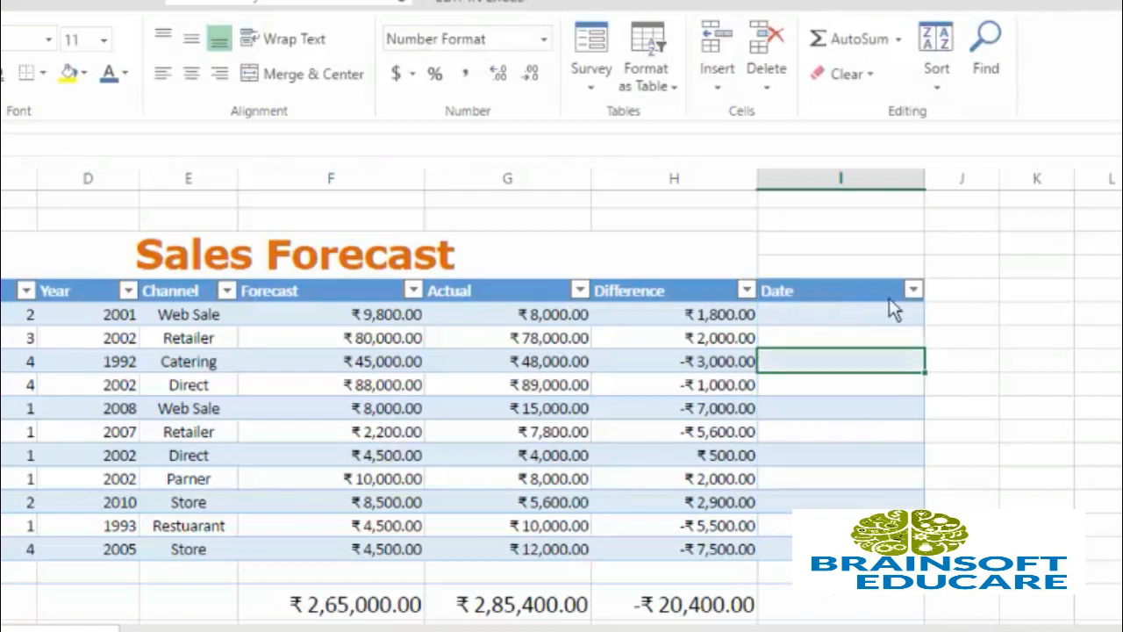
# - Enter 25-03-2002 in the first Date row and fill it down through the table's last data row
pyautogui.click(824, 318)
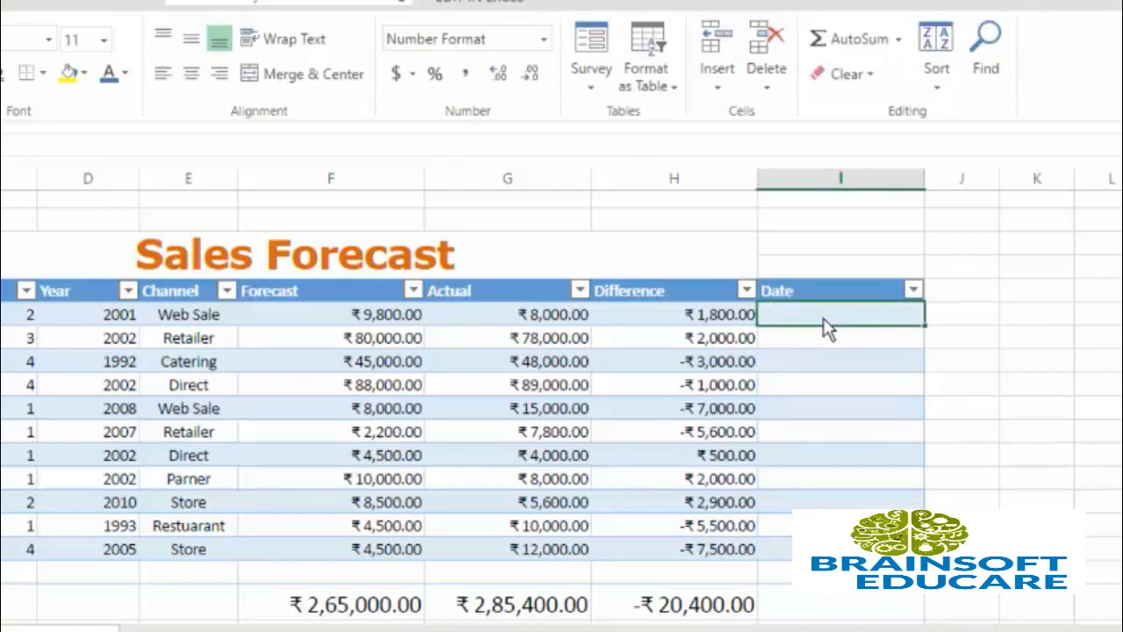
pyautogui.write('25-03-200')
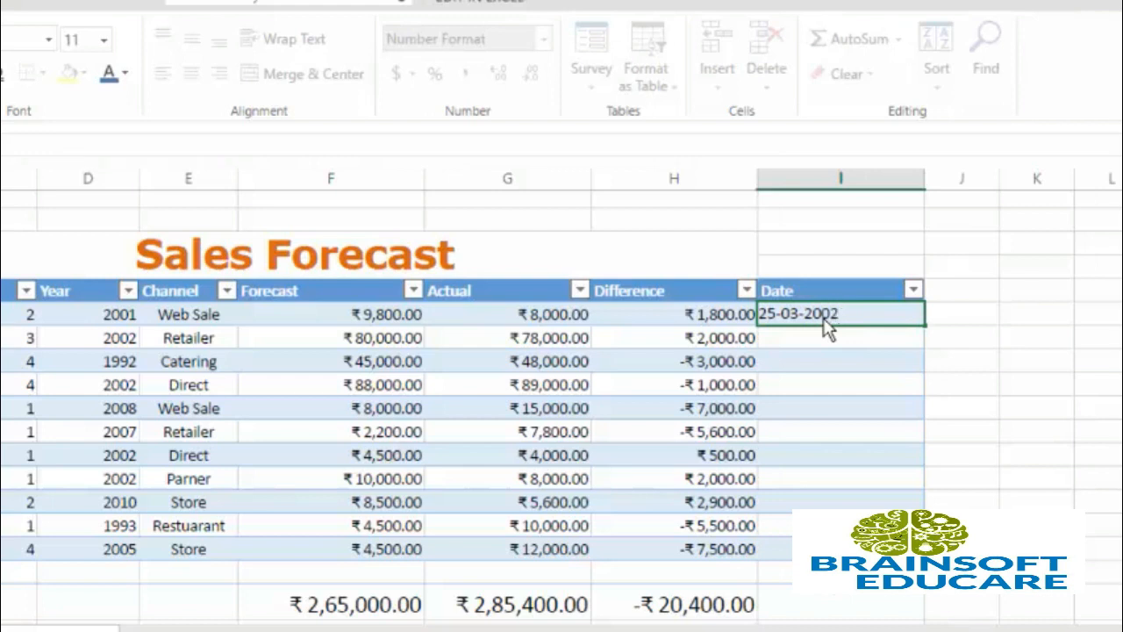
pyautogui.write('2')
pyautogui.press('Return')
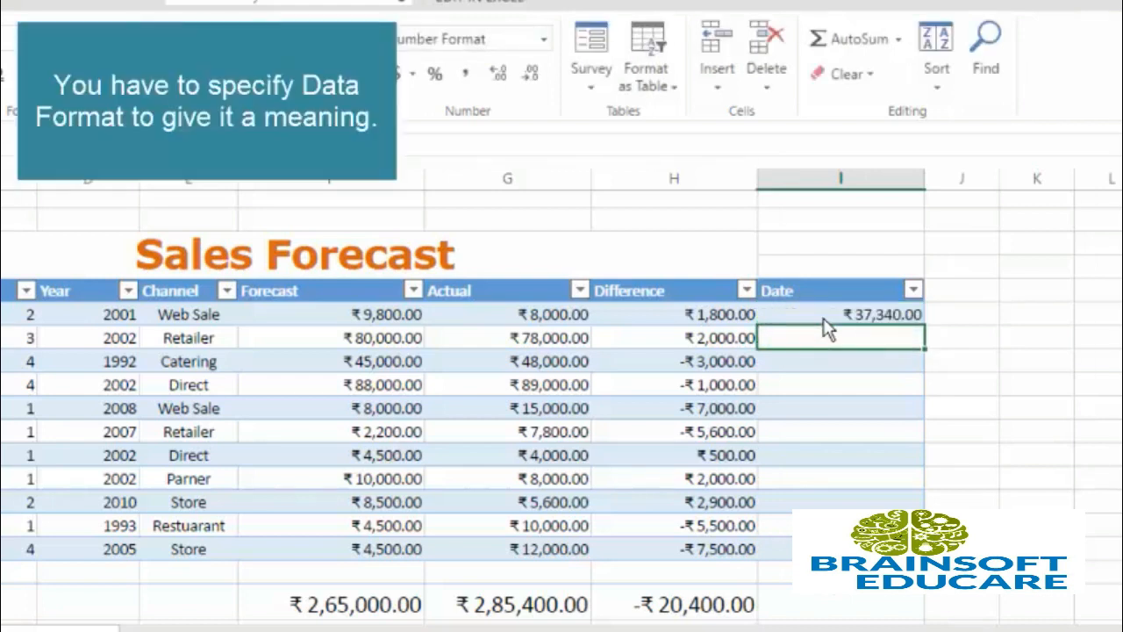
pyautogui.click(888, 317)
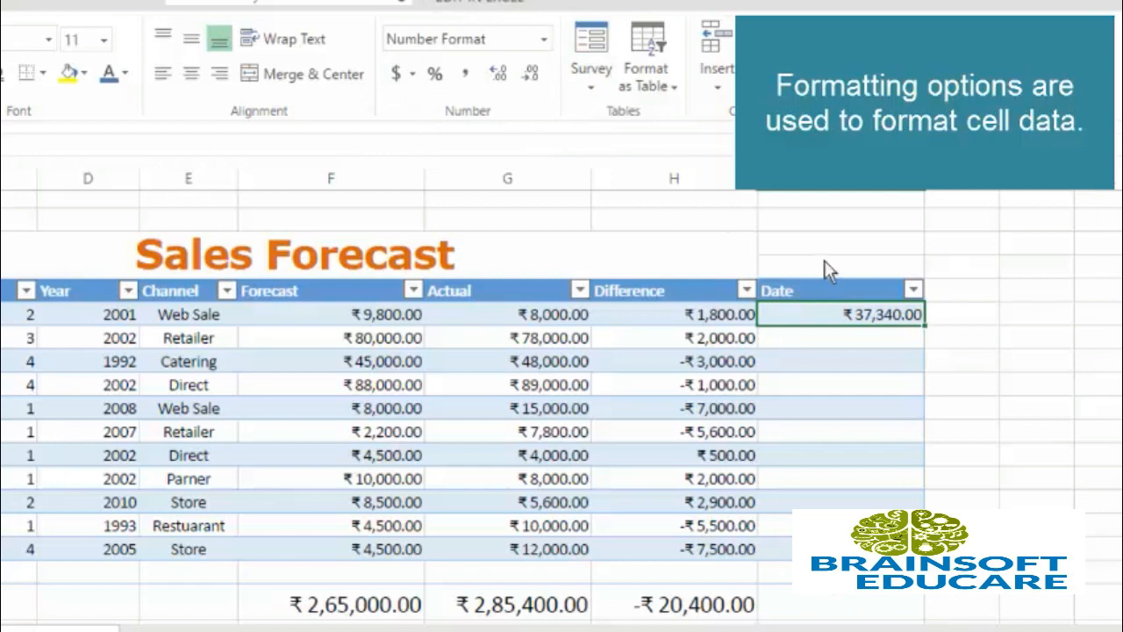
pyautogui.moveTo(922, 324); pyautogui.dragTo(904, 561)
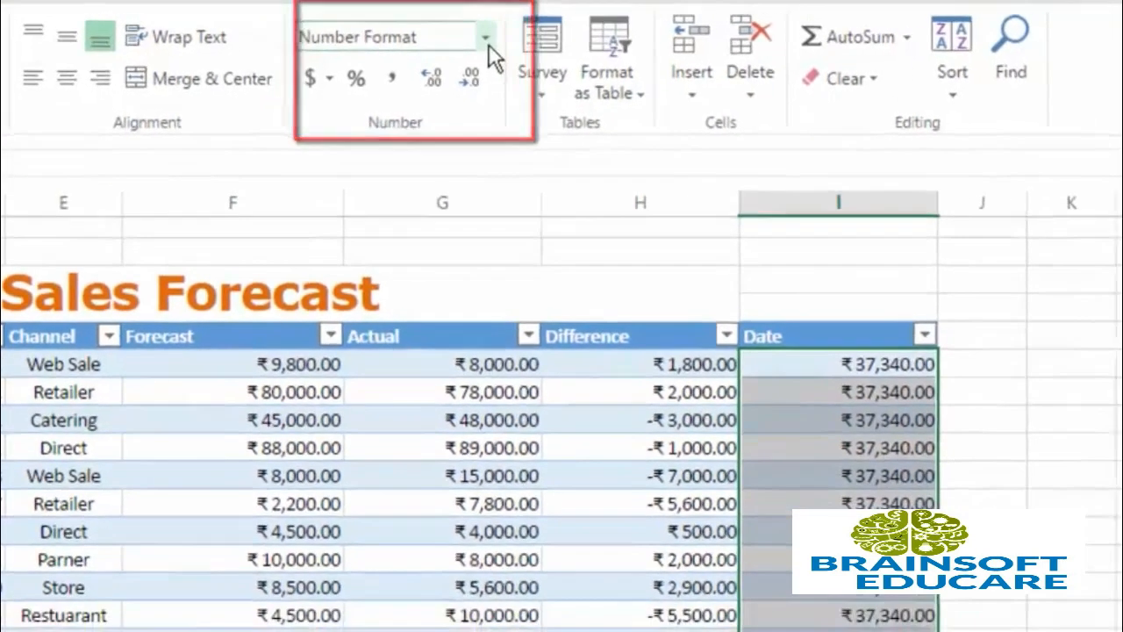
# - Format the filled Date cells with the Date category, using the 14 March 2012 type
pyautogui.click(512, 42)
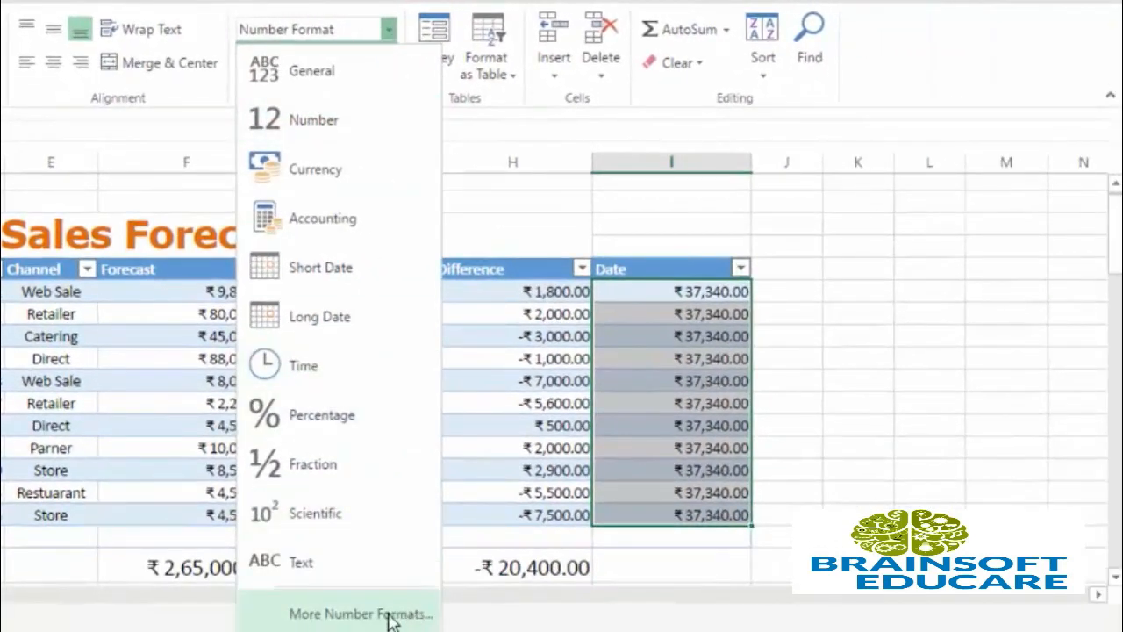
pyautogui.click(415, 614)
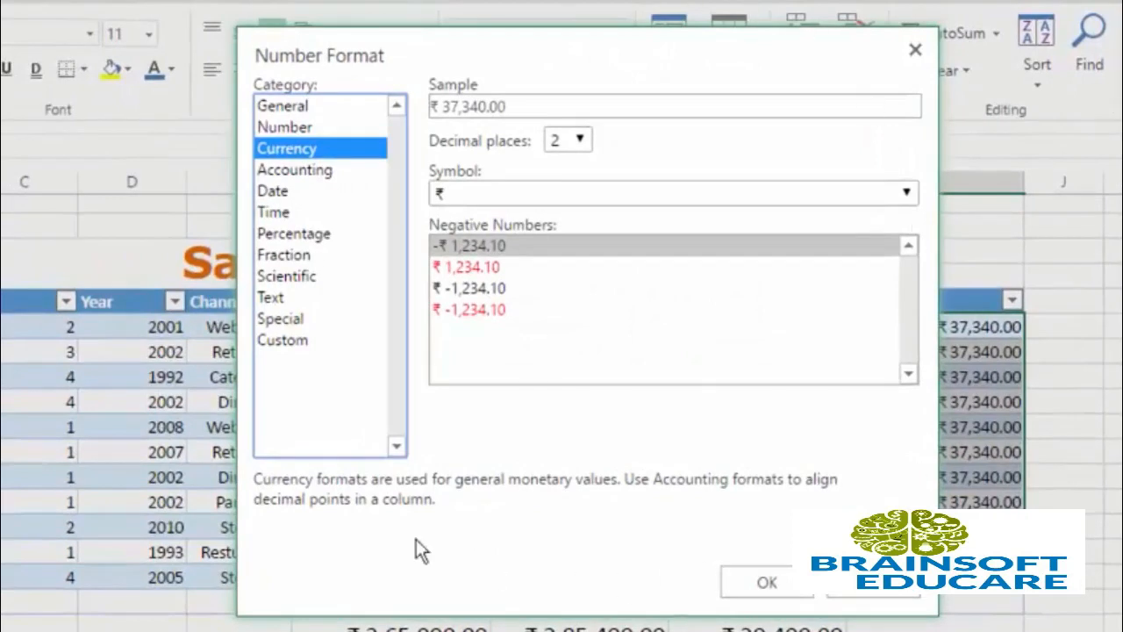
pyautogui.click(281, 195)
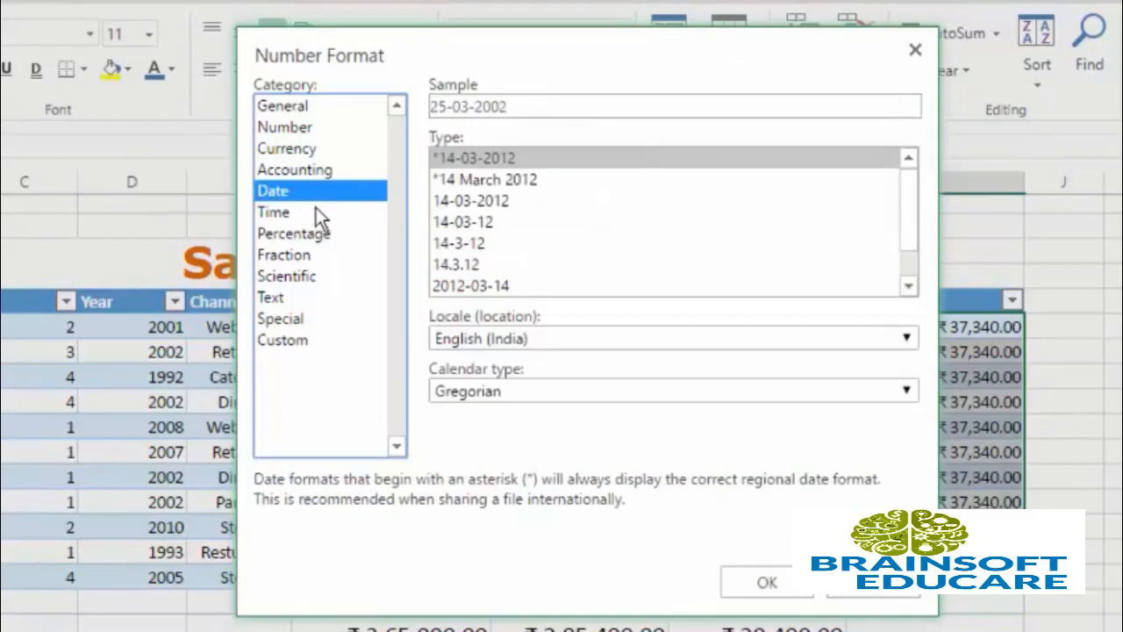
pyautogui.scroll(-1, 569, 202)
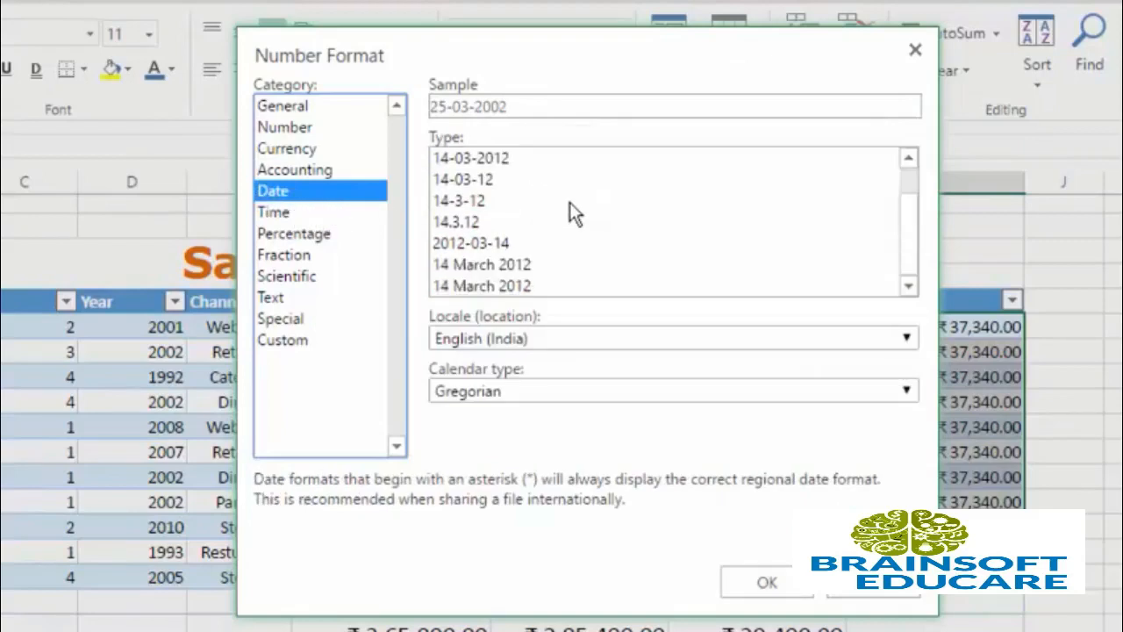
pyautogui.scroll(1, 569, 213)
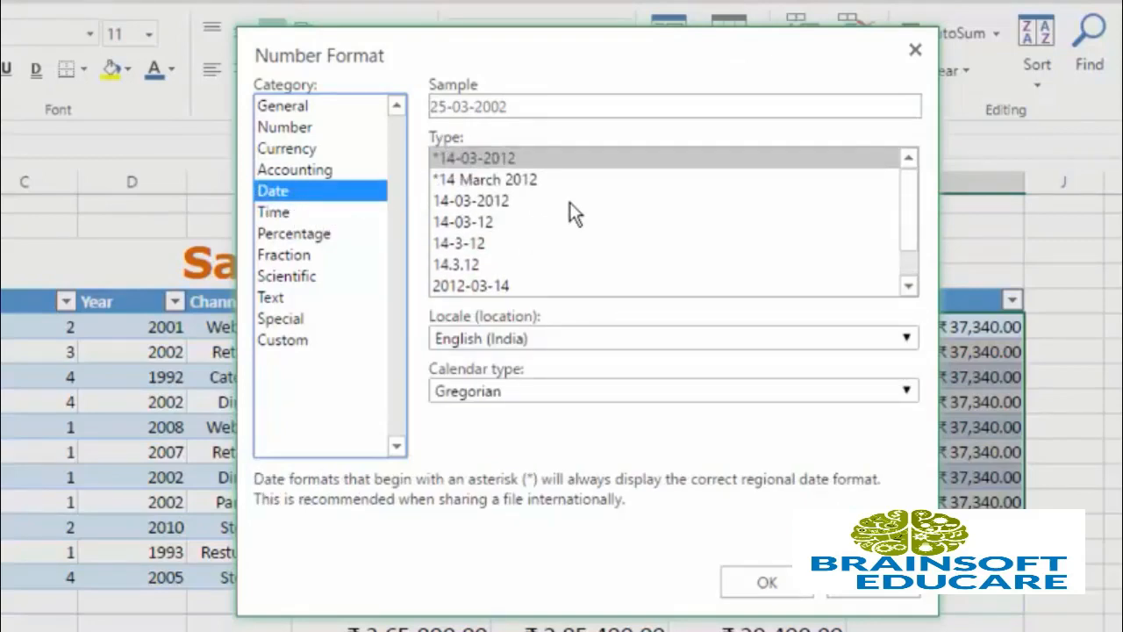
pyautogui.scroll(-1, 569, 202)
pyautogui.scroll(1, 561, 211)
pyautogui.scroll(-1, 526, 231)
pyautogui.scroll(1, 525, 232)
pyautogui.scroll(-1, 531, 230)
pyautogui.scroll(1, 534, 228)
pyautogui.scroll(-1, 534, 228)
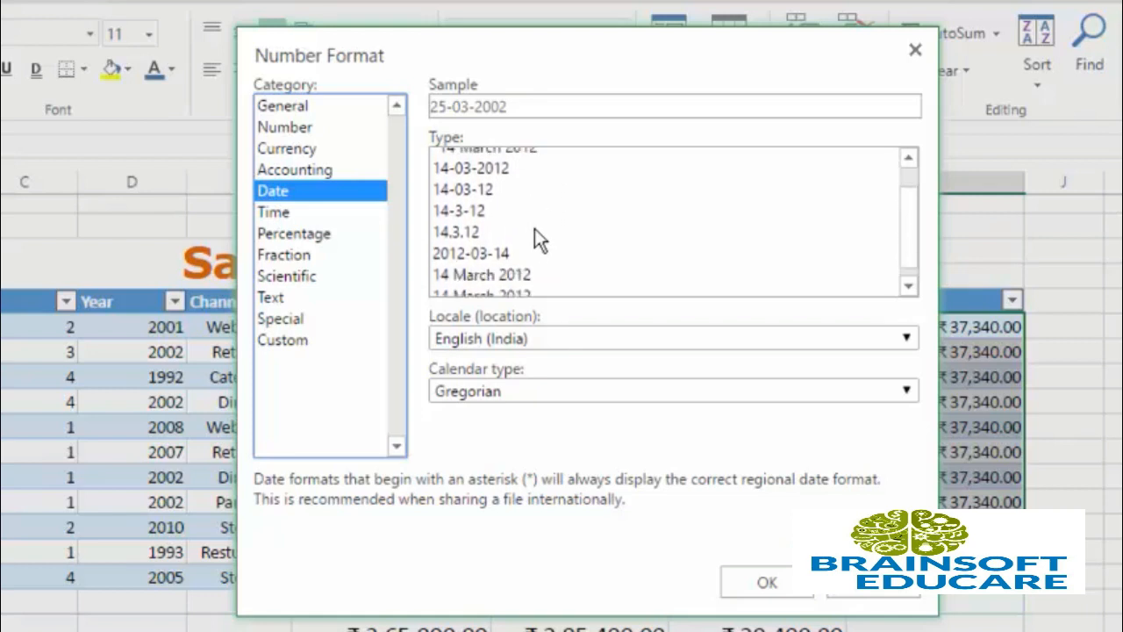
pyautogui.click(487, 263)
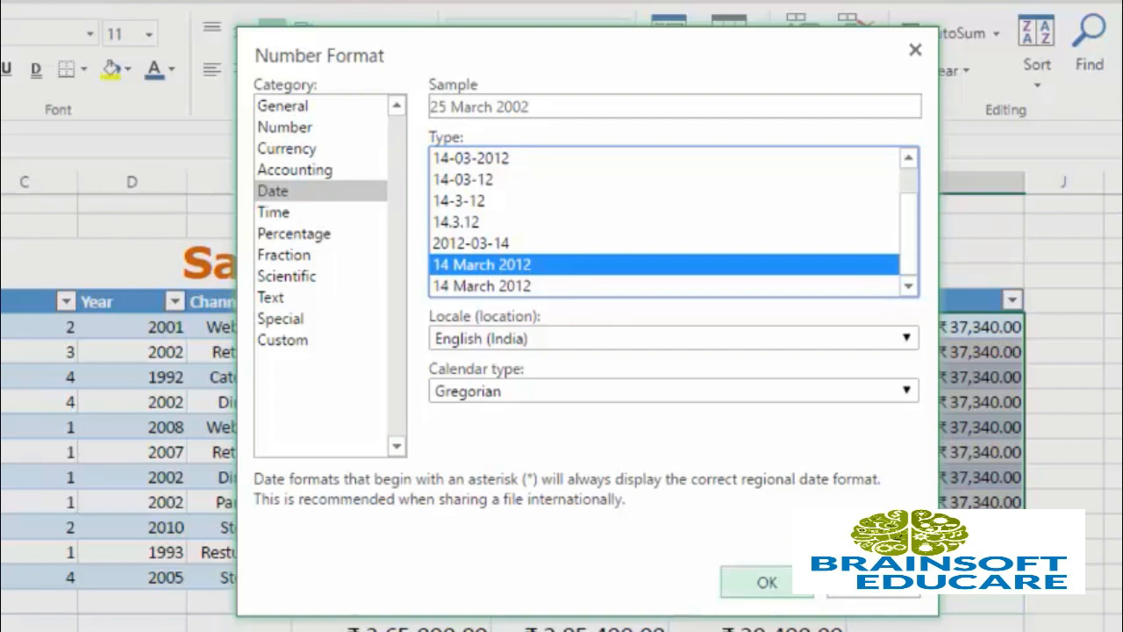
pyautogui.click(759, 586)
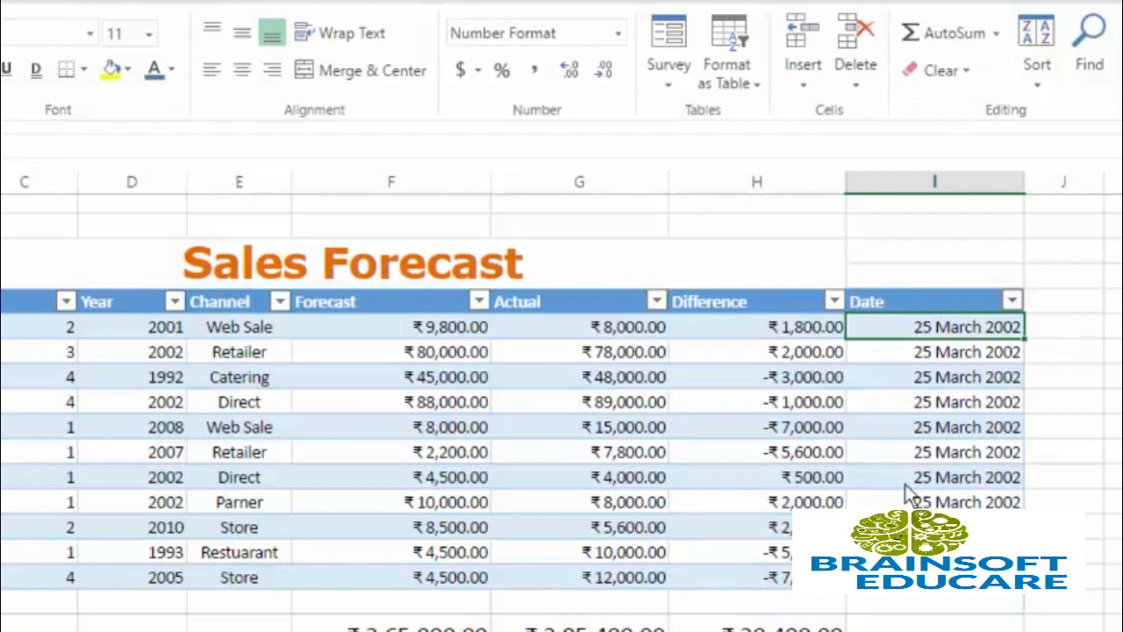
# - Clear the filled dates below the first row and enter 06-03-2001 in the second Date row
pyautogui.moveTo(963, 358); pyautogui.dragTo(963, 505)
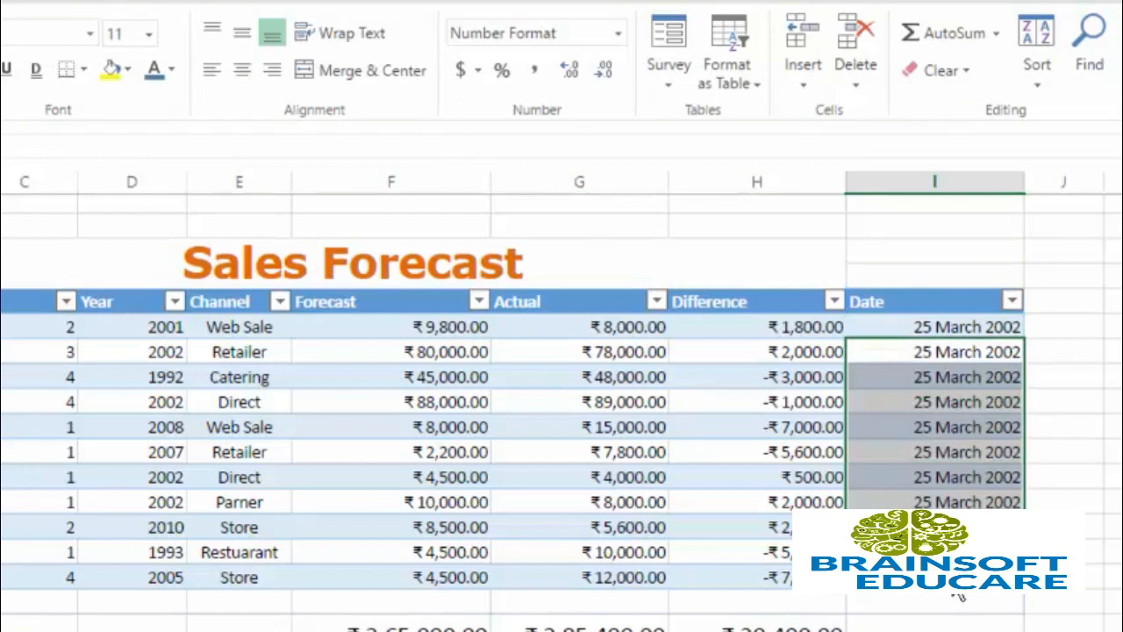
pyautogui.press('Delete')
pyautogui.click(955, 360)
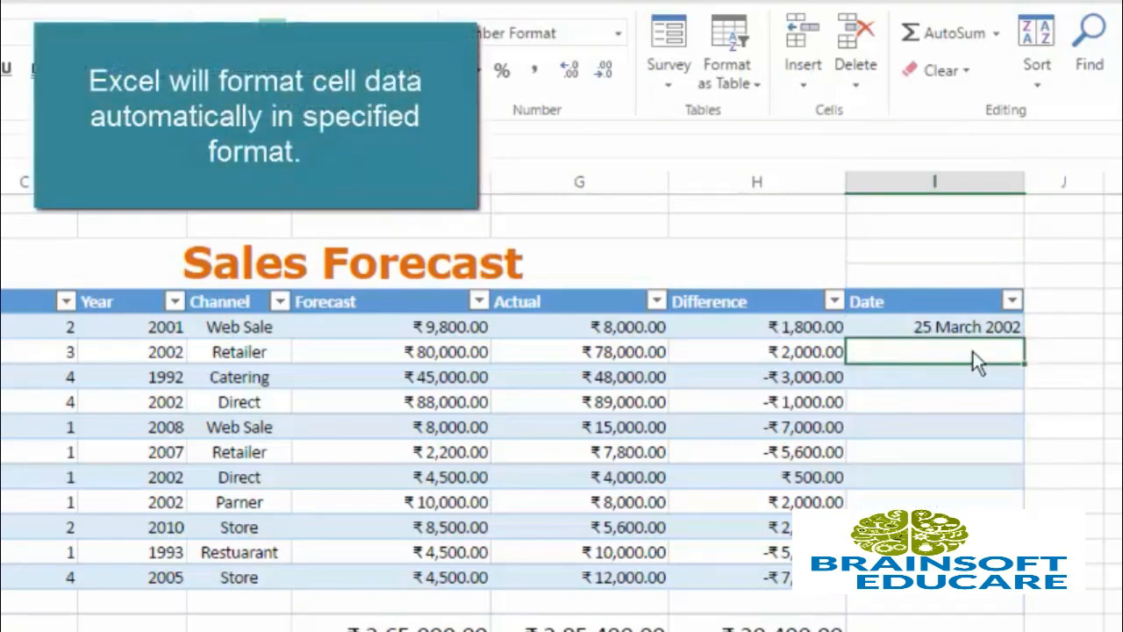
pyautogui.write('06-')
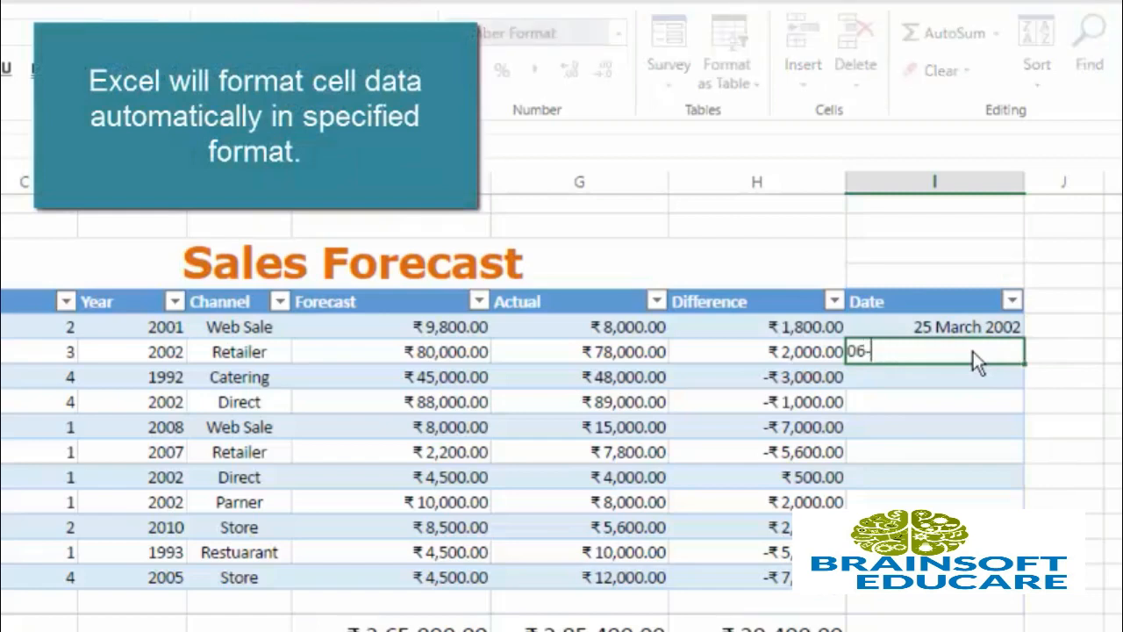
pyautogui.write('03-2001')
pyautogui.press('Return')
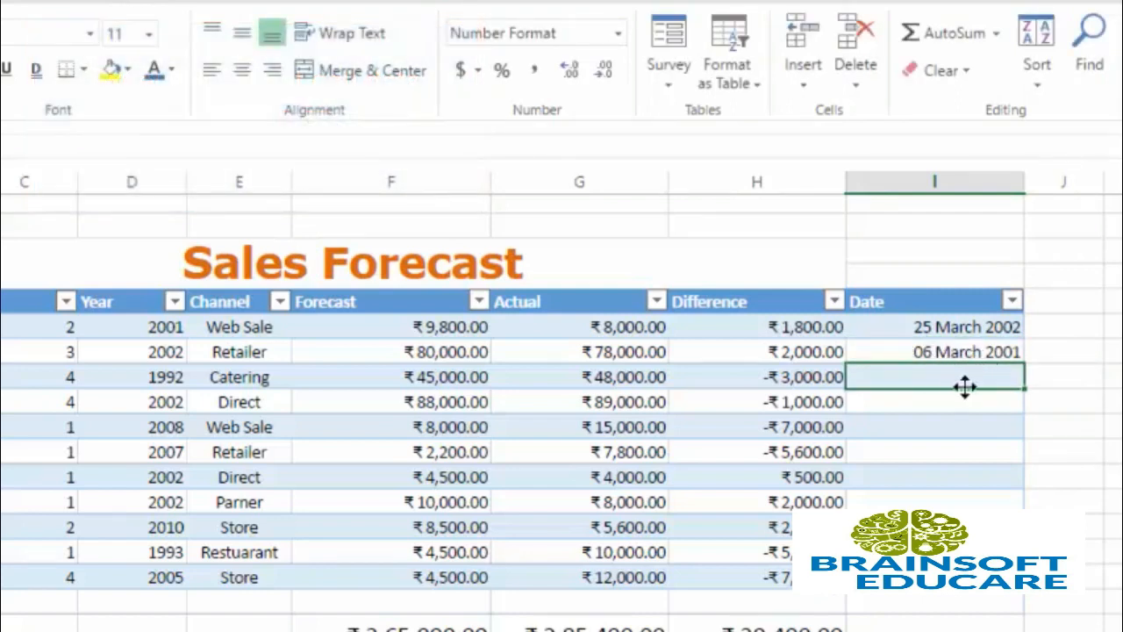
# - Enter 7-012-2008 in the third Date row and correct its month to 12
pyautogui.write('7-012-2008')
pyautogui.press('Return')
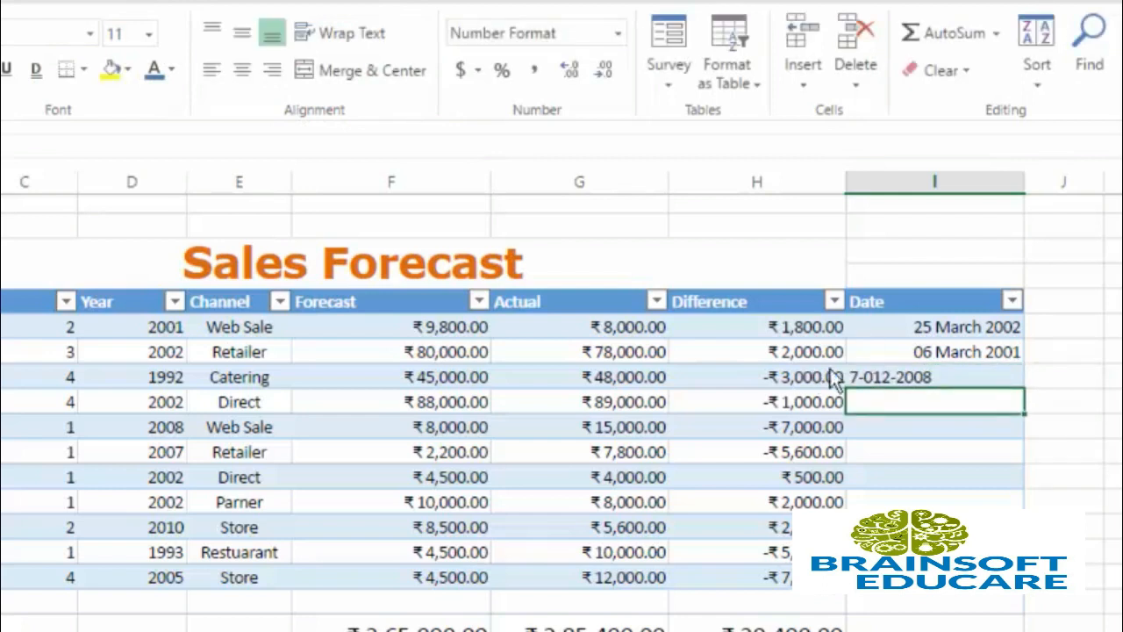
pyautogui.click(877, 377)
pyautogui.doubleClick(872, 372)
pyautogui.press('BackSpace')
pyautogui.press('Return')
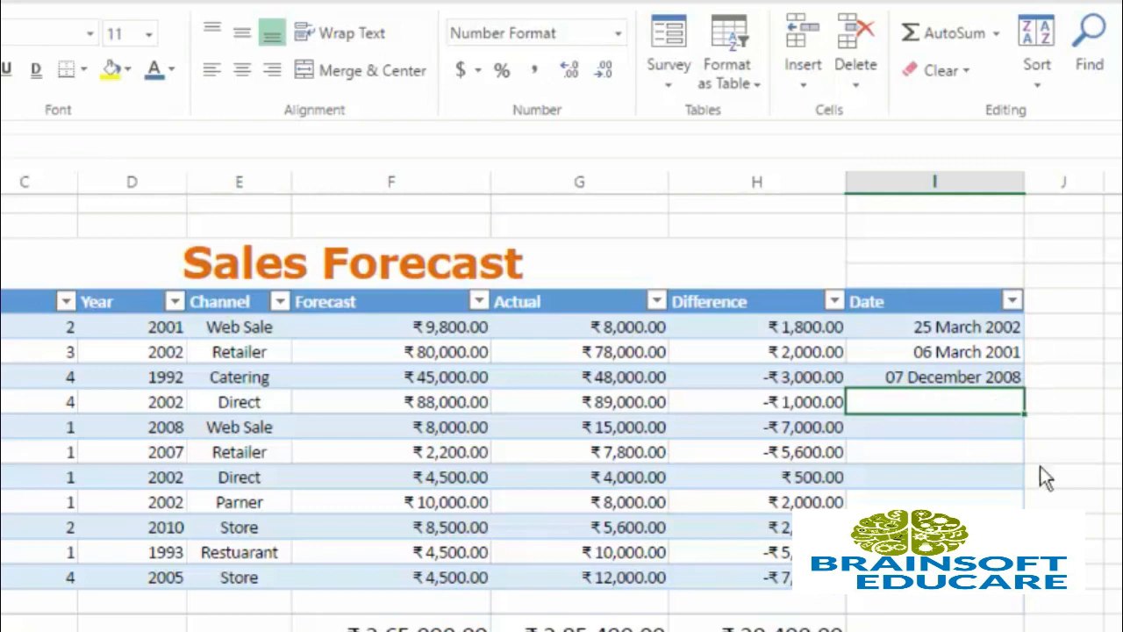
# - Apply the Number format to all the data cells of the Qtr column
pyautogui.click(618, 34)
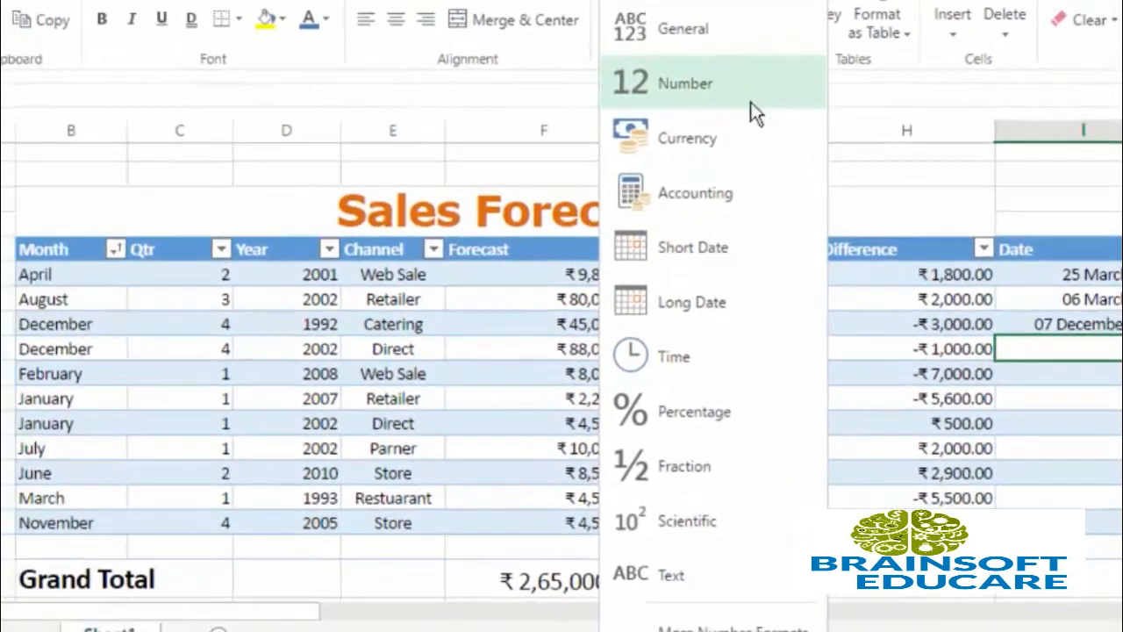
pyautogui.moveTo(184, 274); pyautogui.dragTo(193, 523)
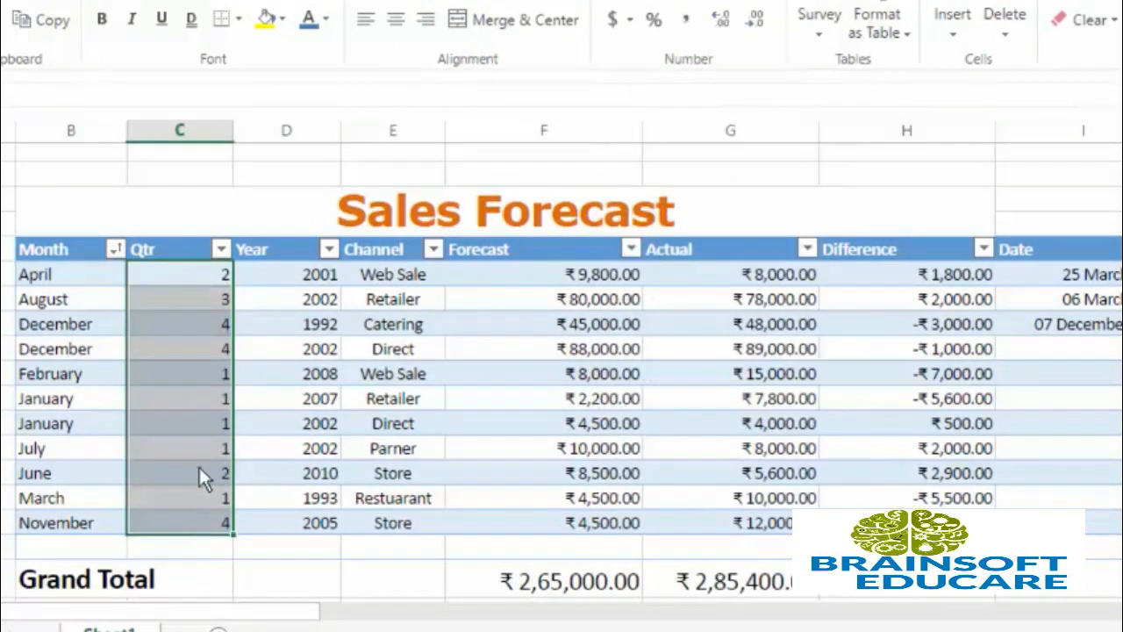
pyautogui.click(776, 4)
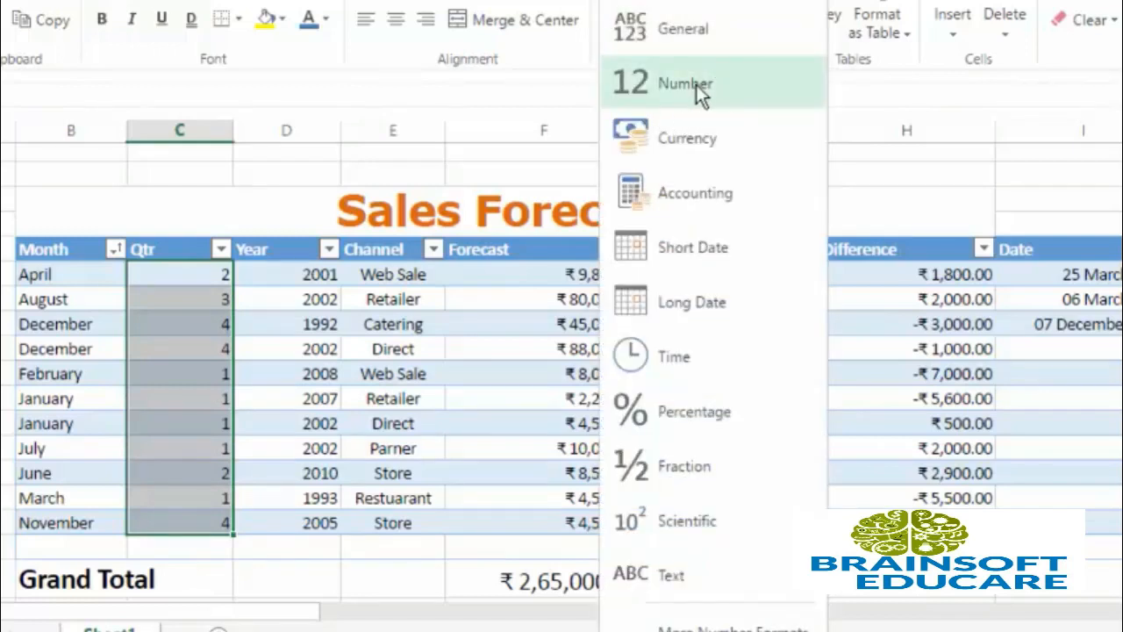
pyautogui.click(699, 88)
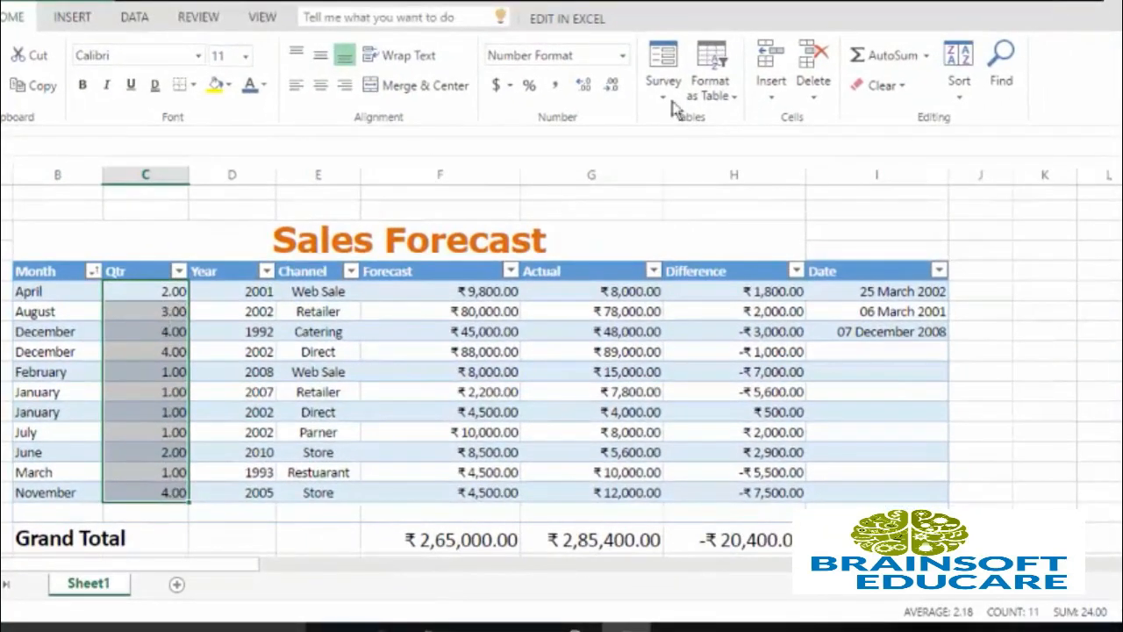
# - Set the Qtr values' number format to 0 decimal places
pyautogui.click(623, 55)
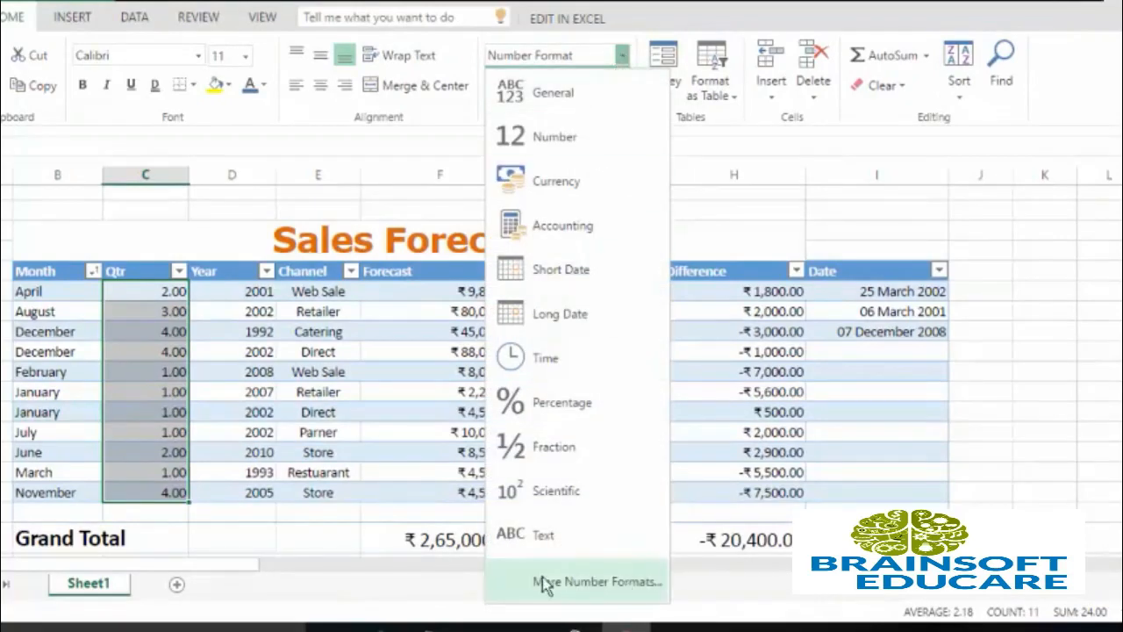
pyautogui.click(621, 579)
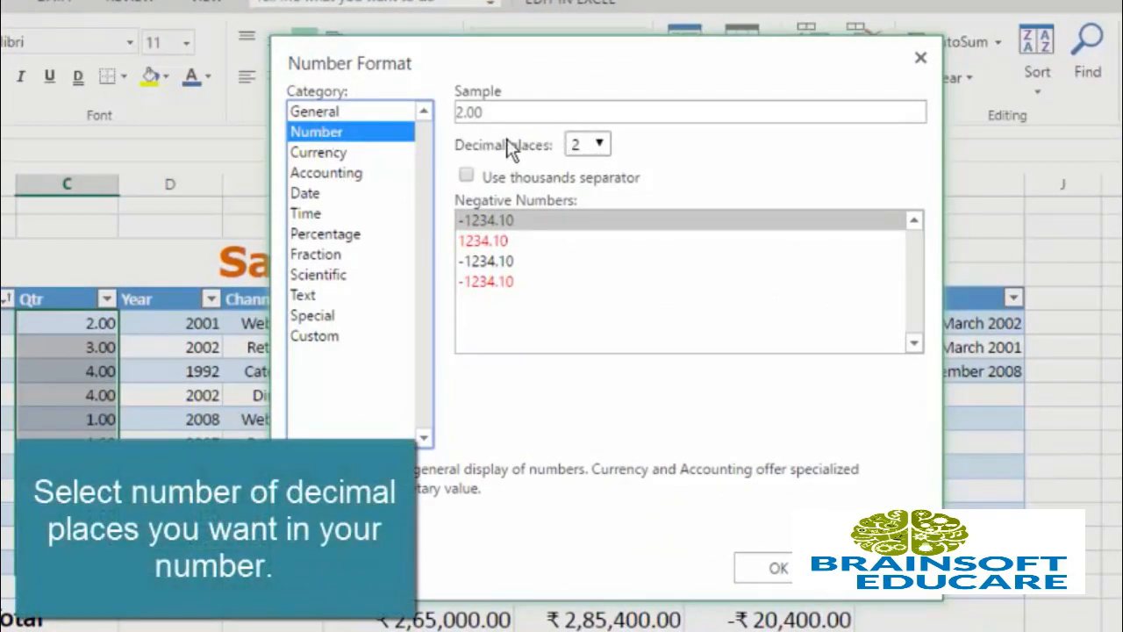
pyautogui.click(607, 144)
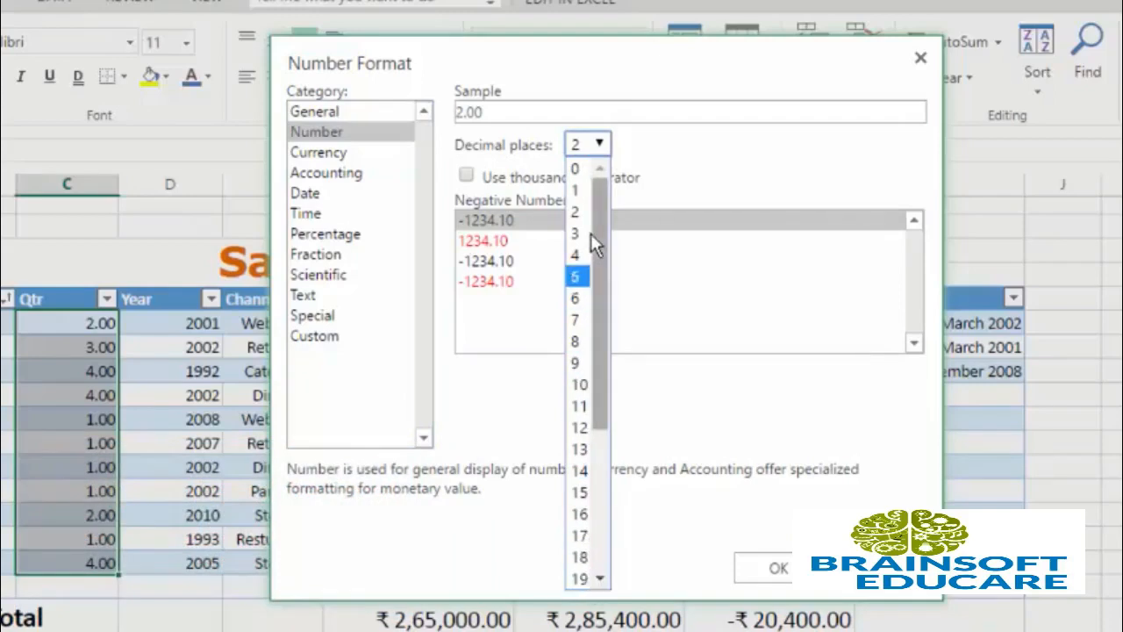
pyautogui.click(586, 175)
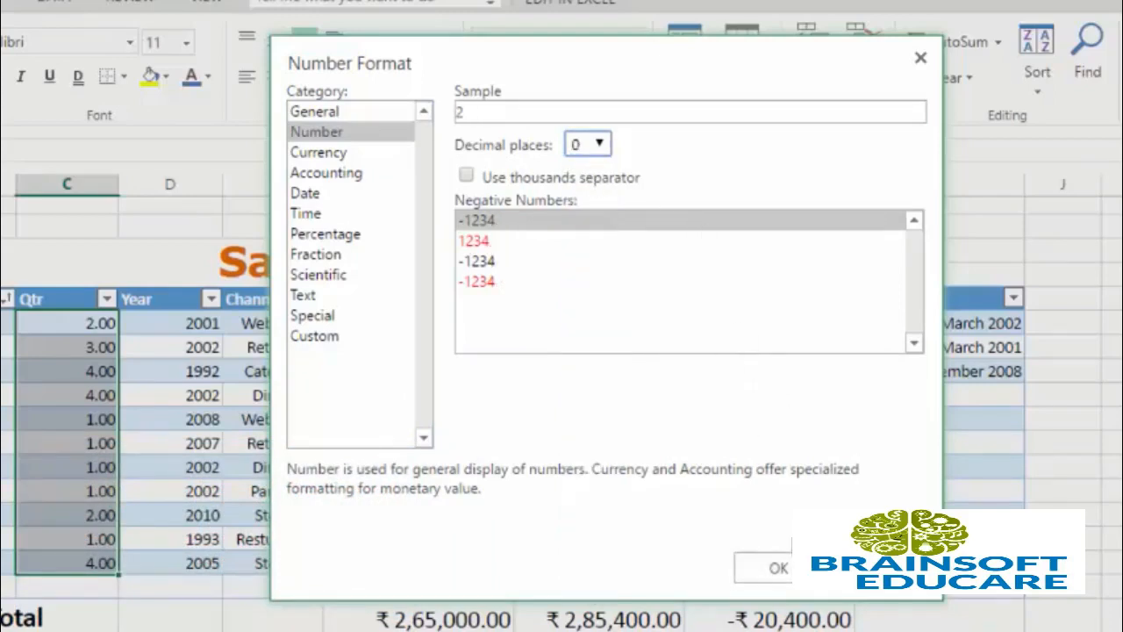
pyautogui.click(778, 568)
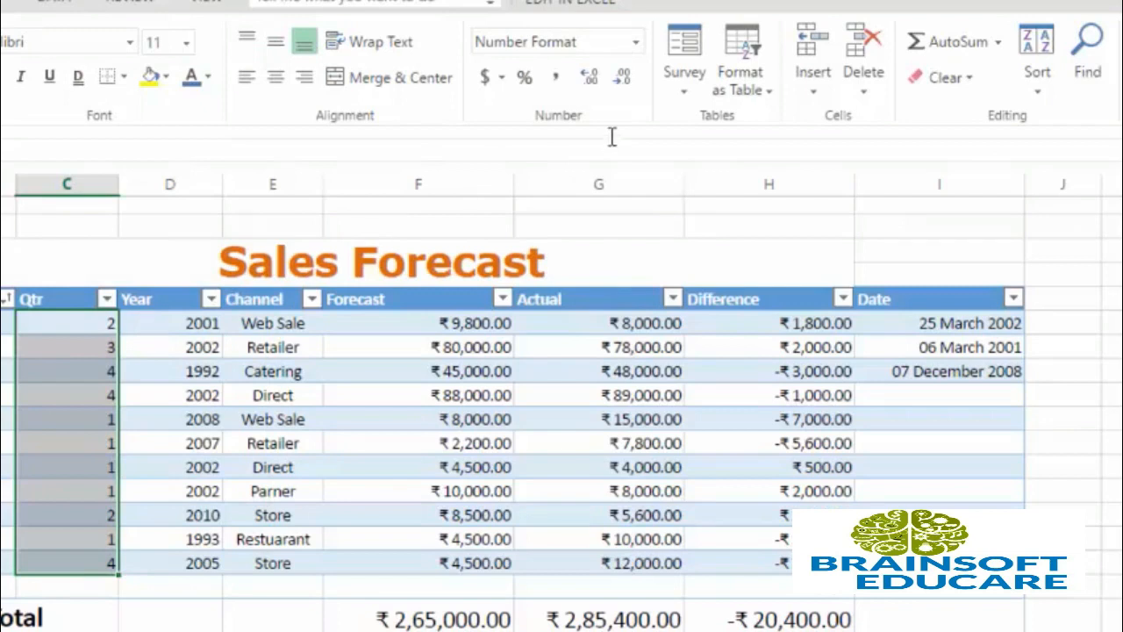
# - Examine the number format categories available for the Qtr values, including the Fraction types and Custom formats, and close the dialog without applying any
pyautogui.click(635, 42)
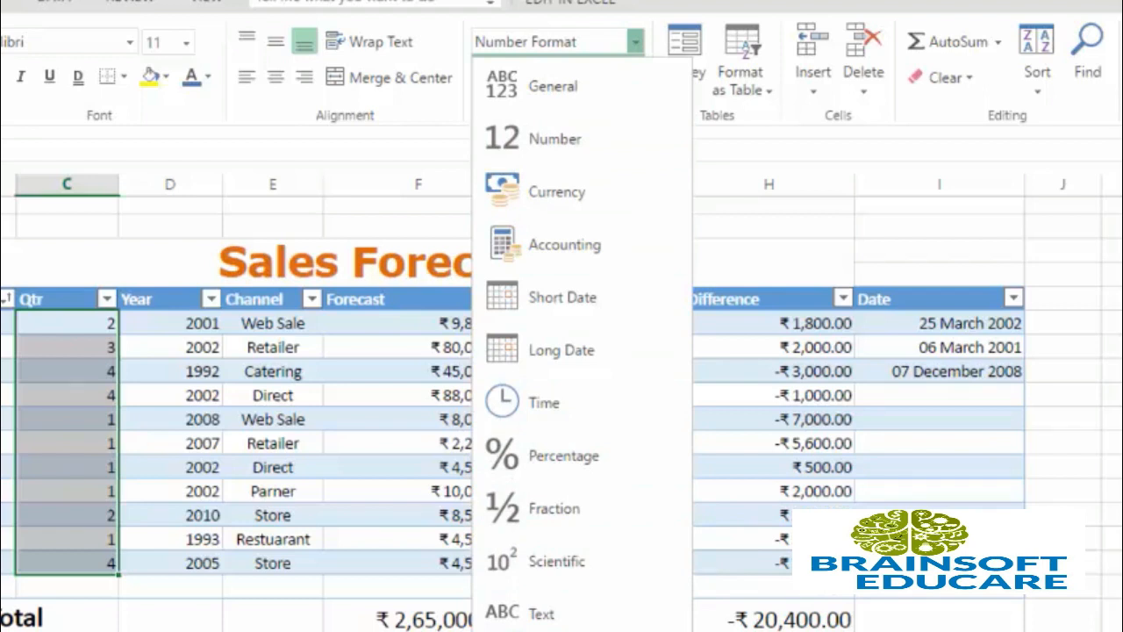
pyautogui.click(544, 630)
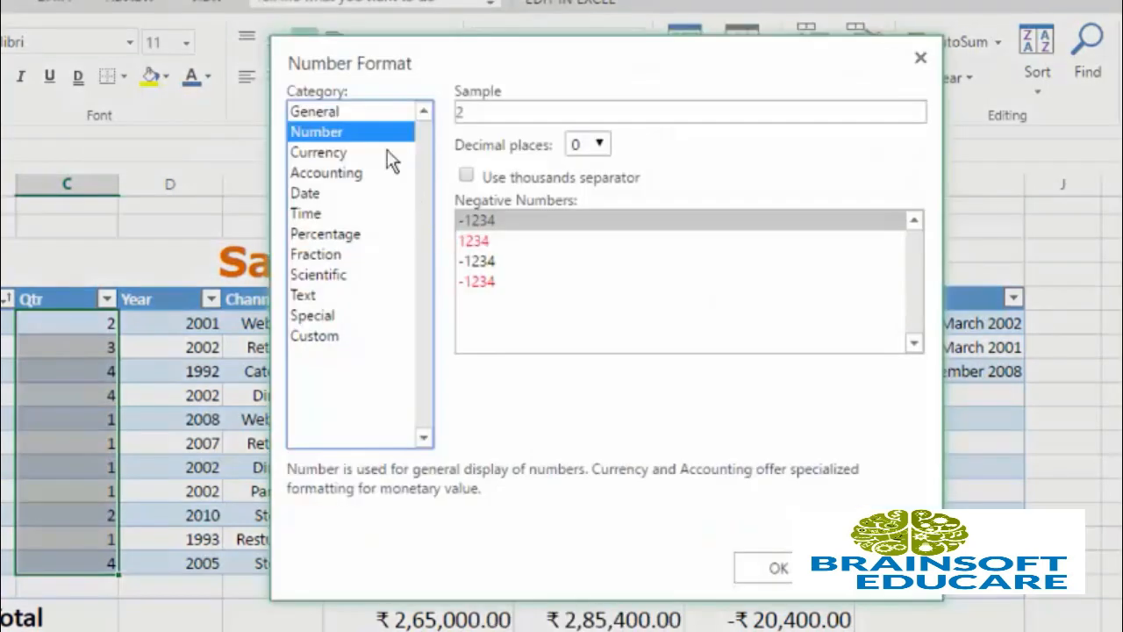
pyautogui.click(331, 114)
pyautogui.click(319, 152)
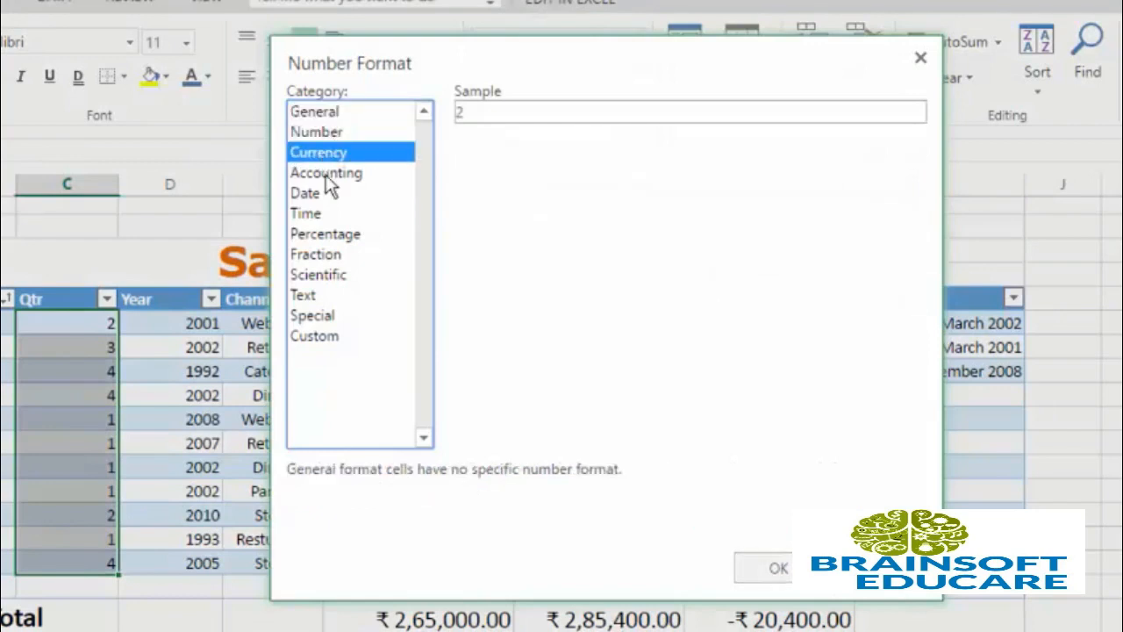
pyautogui.click(322, 192)
pyautogui.click(334, 233)
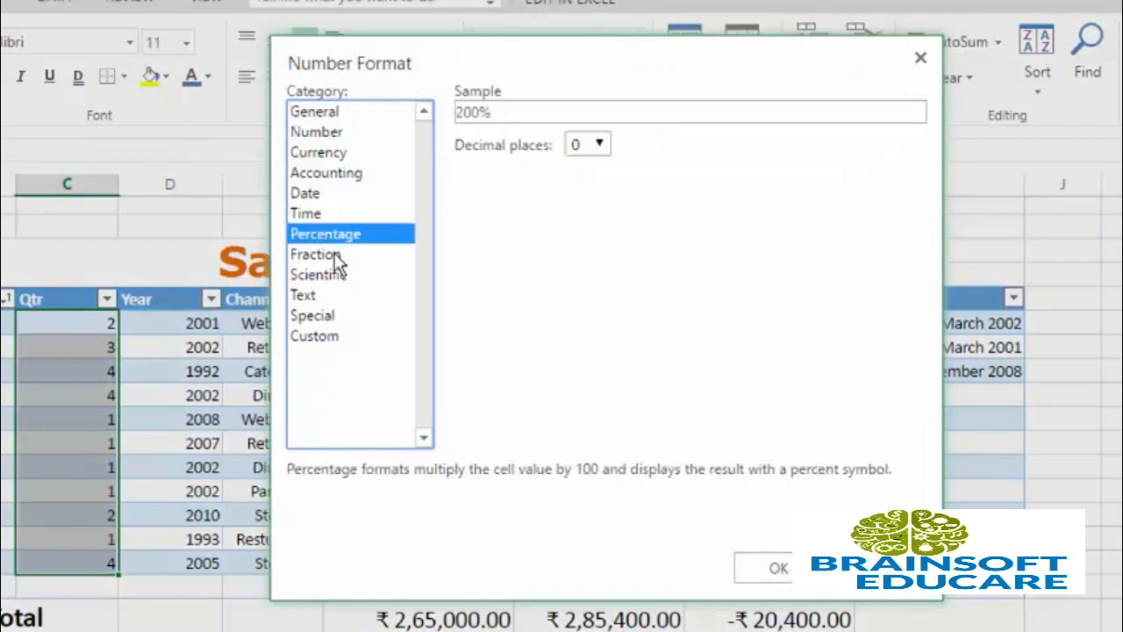
pyautogui.click(334, 255)
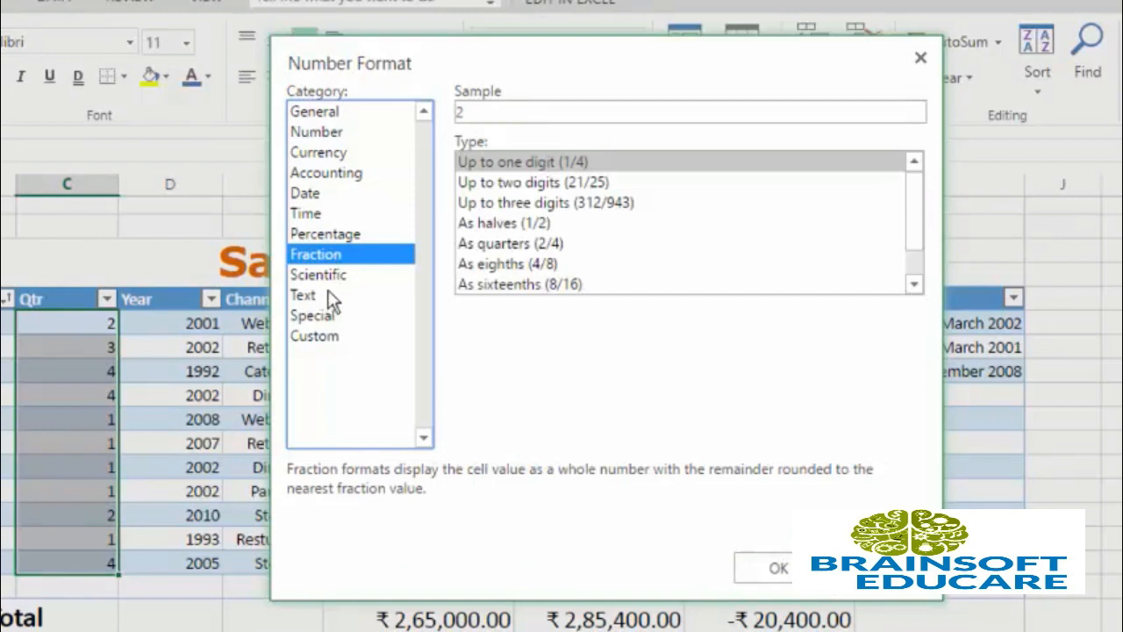
pyautogui.scroll(-1, 614, 228)
pyautogui.scroll(1, 616, 224)
pyautogui.scroll(-1, 614, 231)
pyautogui.click(320, 277)
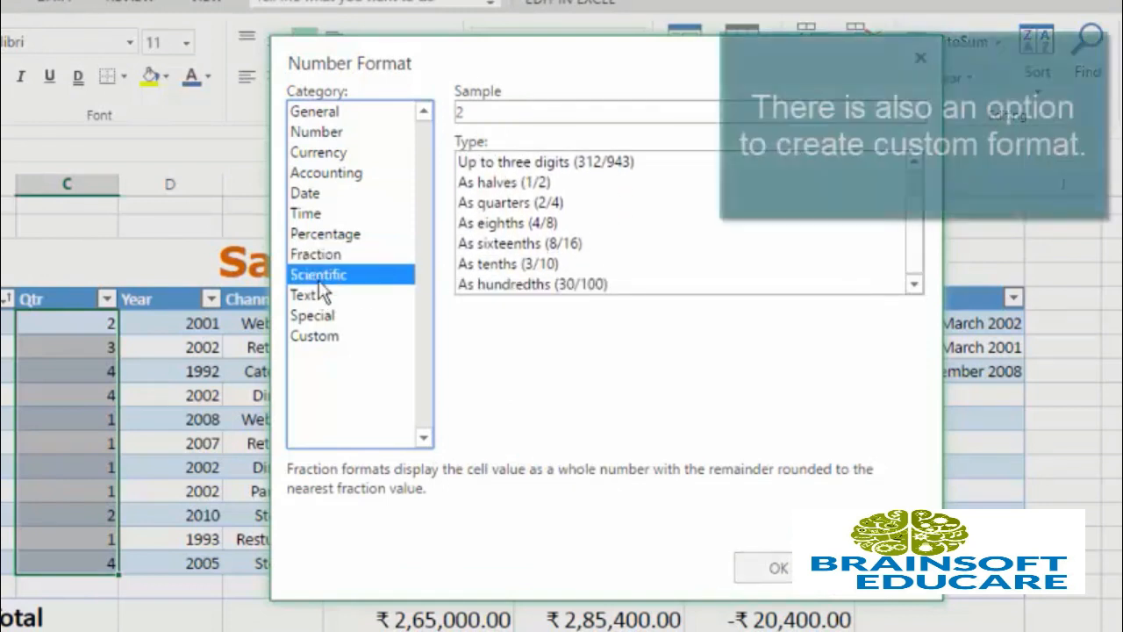
pyautogui.click(338, 297)
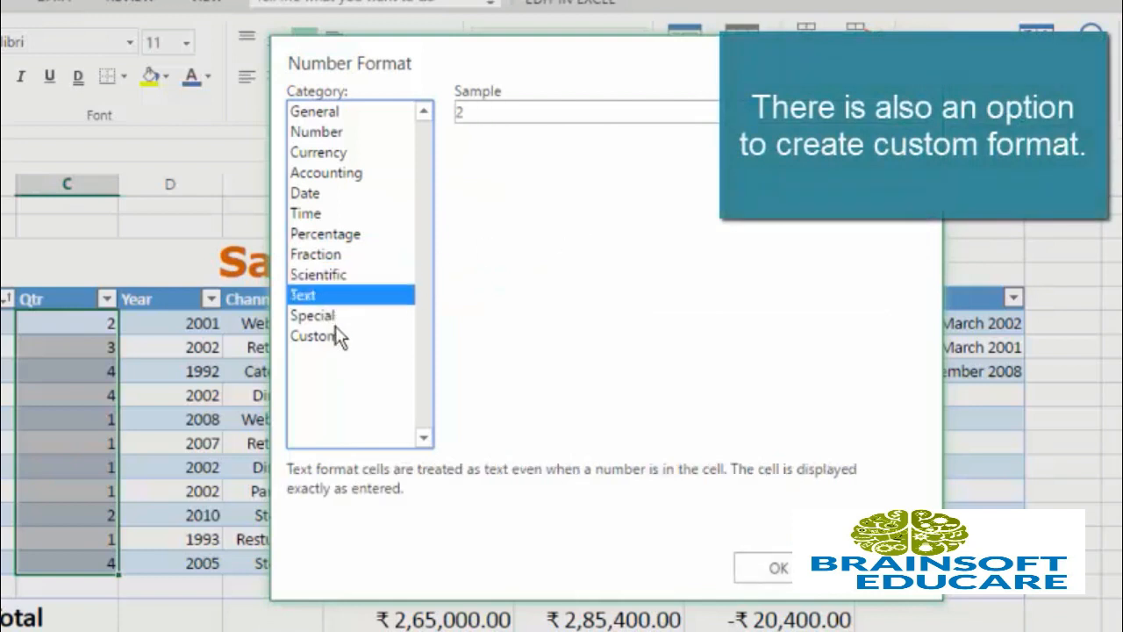
pyautogui.click(339, 338)
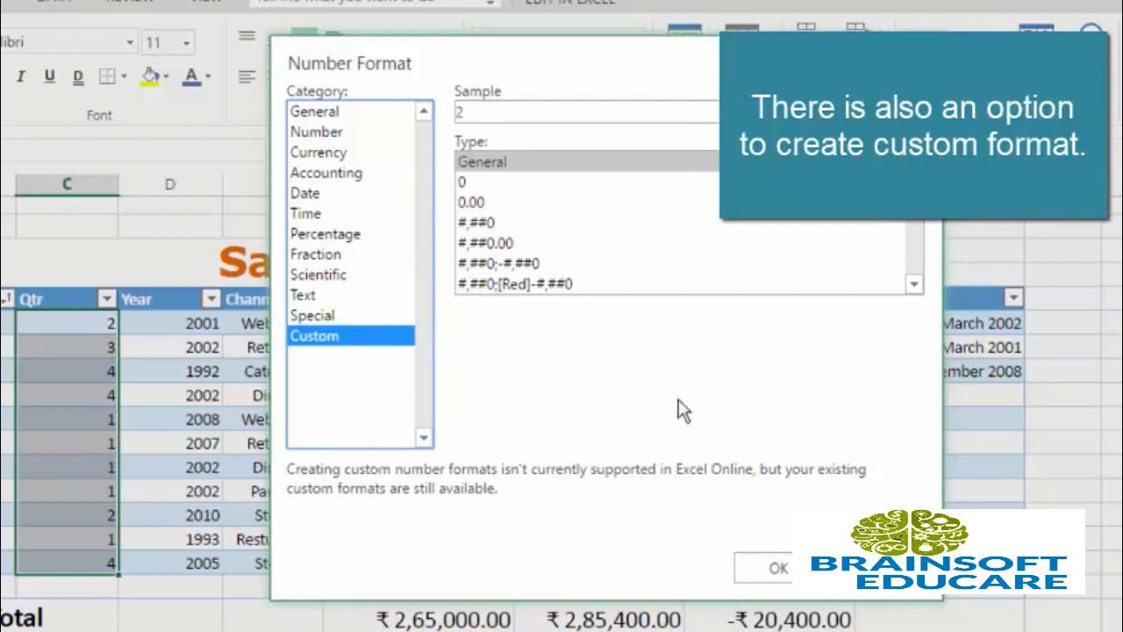
pyautogui.click(873, 567)
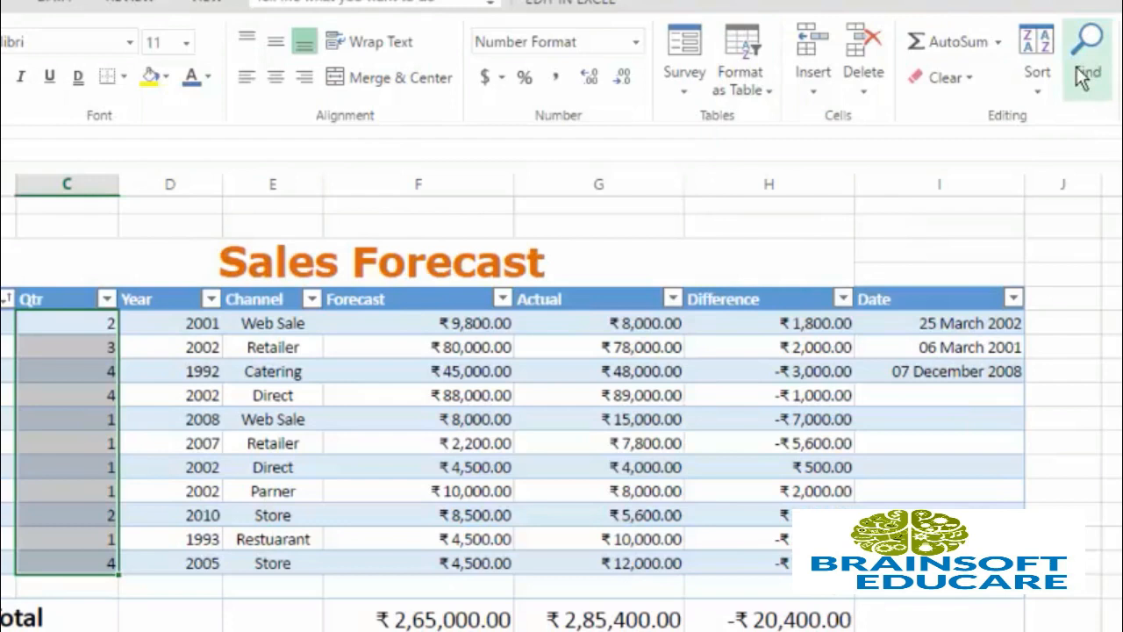
# - Search the worksheet for "April" with the Up direction, starting from an empty cell in column J beside the table
pyautogui.click(1002, 498)
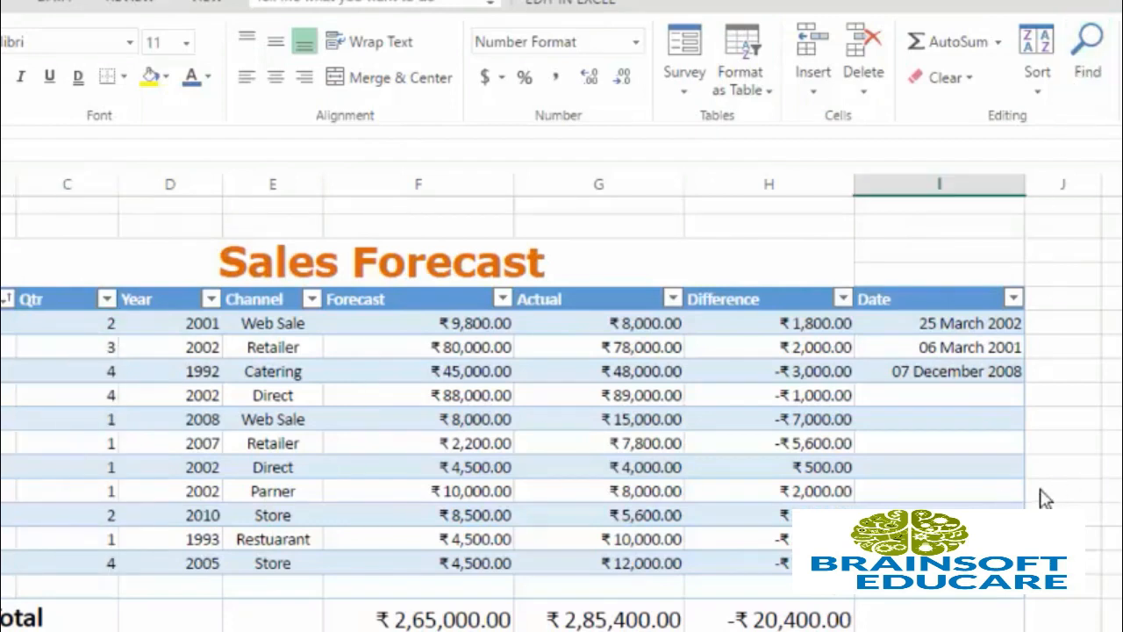
pyautogui.click(1058, 537)
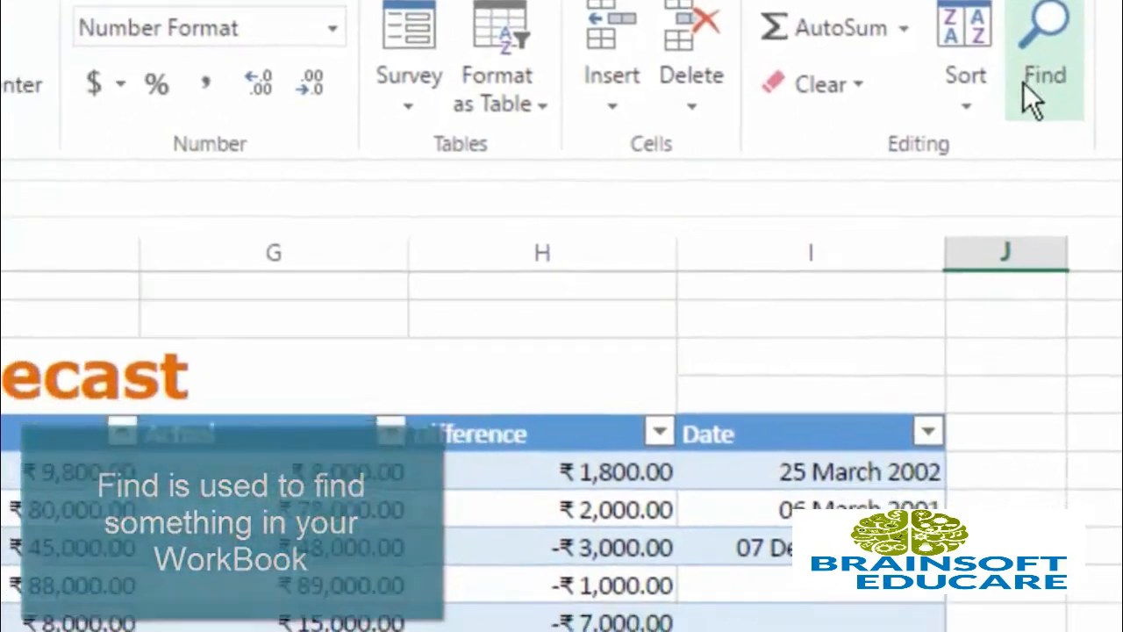
pyautogui.click(972, 87)
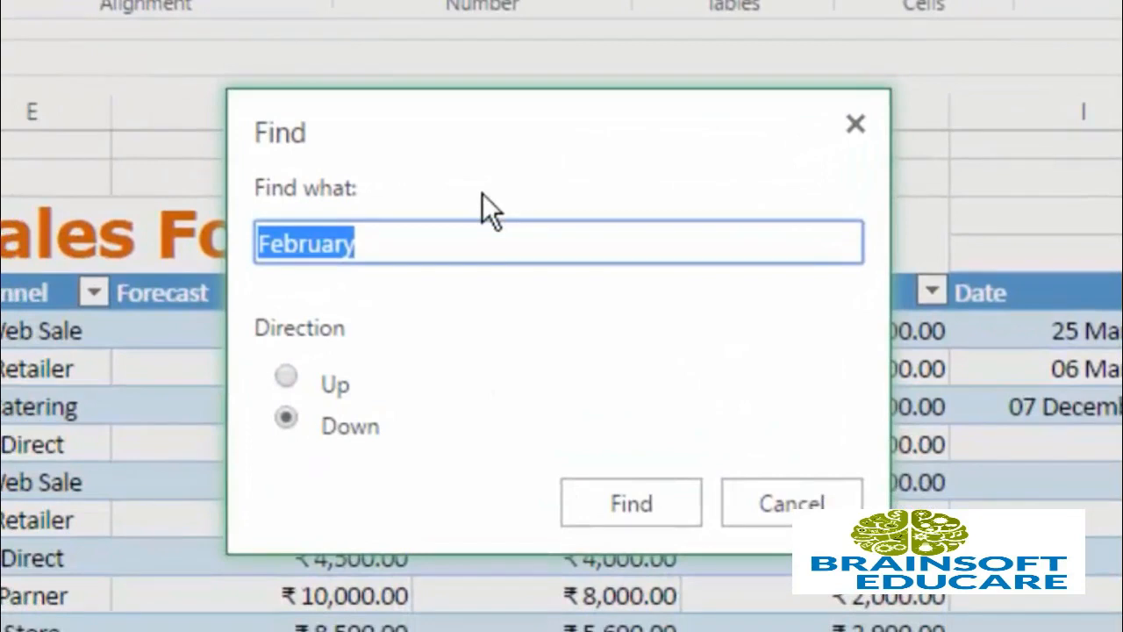
pyautogui.click(406, 235)
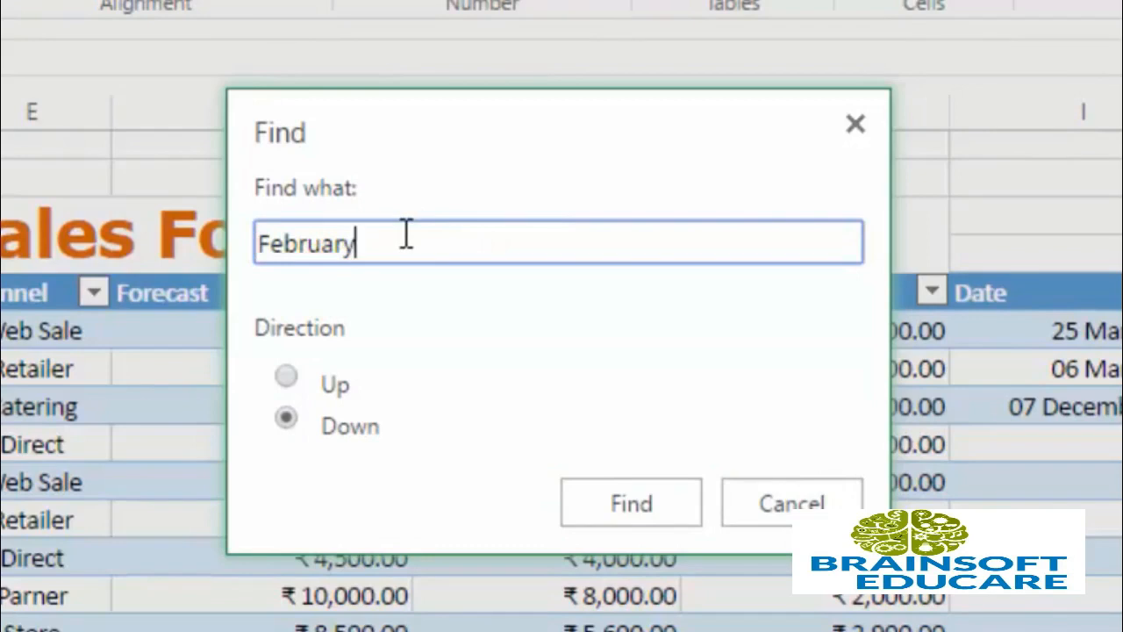
pyautogui.press('BackSpace')
pyautogui.press('BackSpace')
pyautogui.press('BackSpace')
pyautogui.press('BackSpace')
pyautogui.press('BackSpace')
pyautogui.press('BackSpace')
pyautogui.press('BackSpace')
pyautogui.press('BackSpace')
pyautogui.write('April')
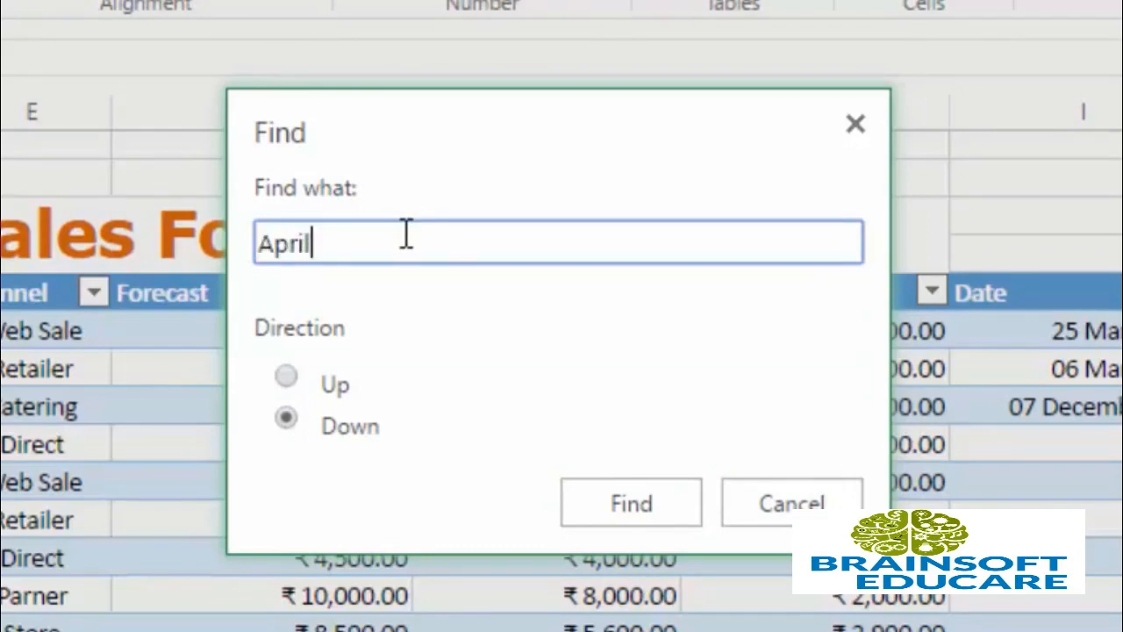
pyautogui.click(289, 373)
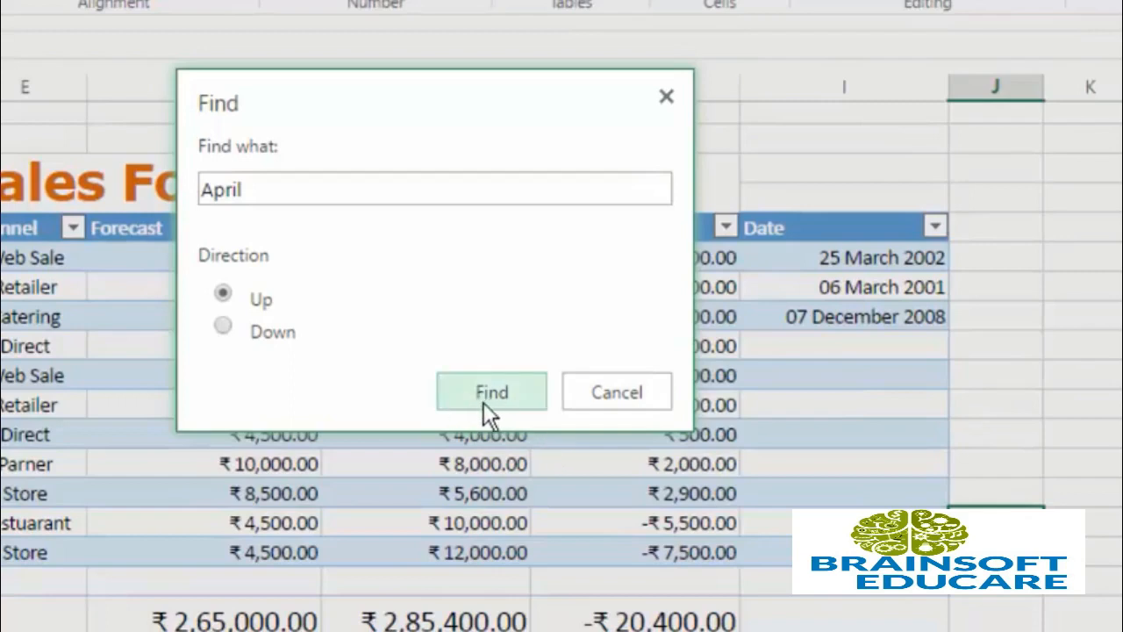
pyautogui.click(492, 396)
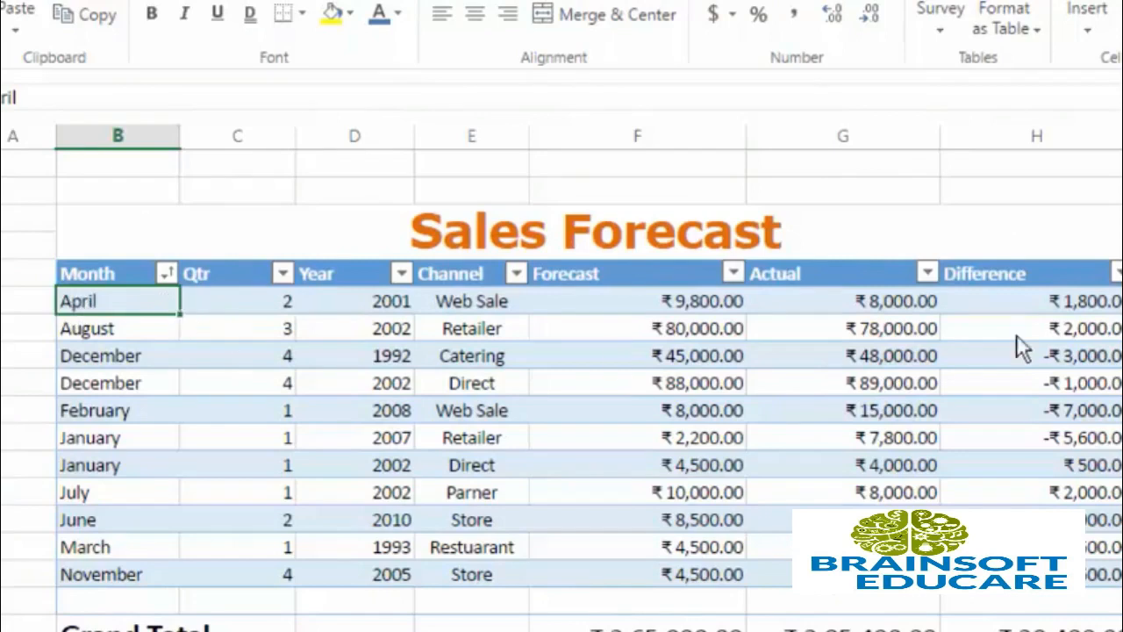
pyautogui.scroll(-3, 1022, 344)
pyautogui.scroll(3, 1088, 342)
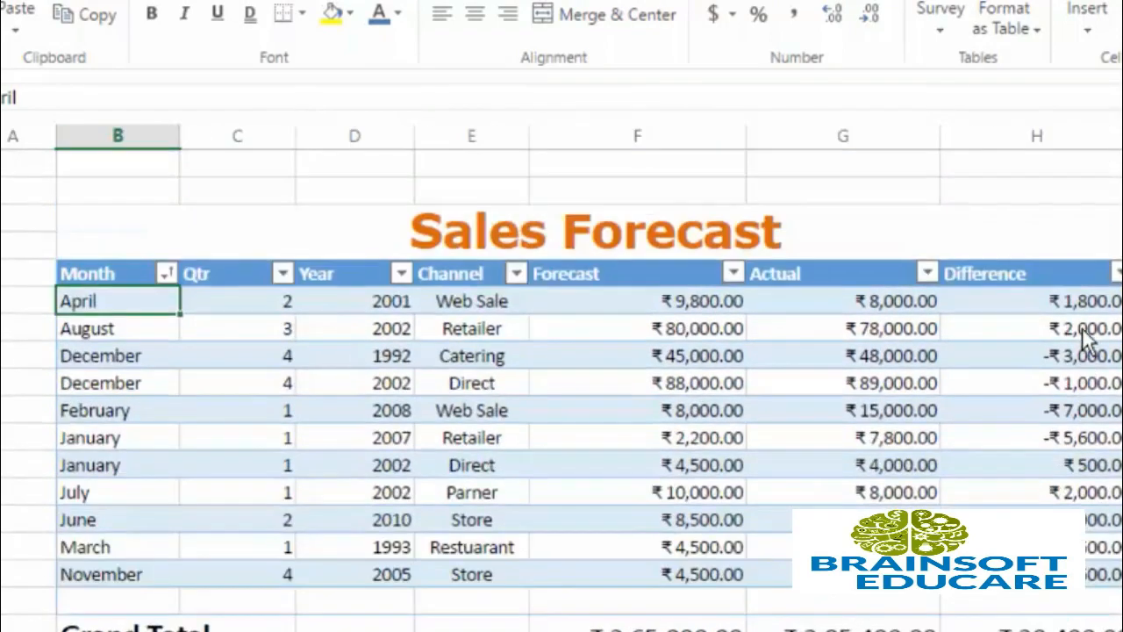